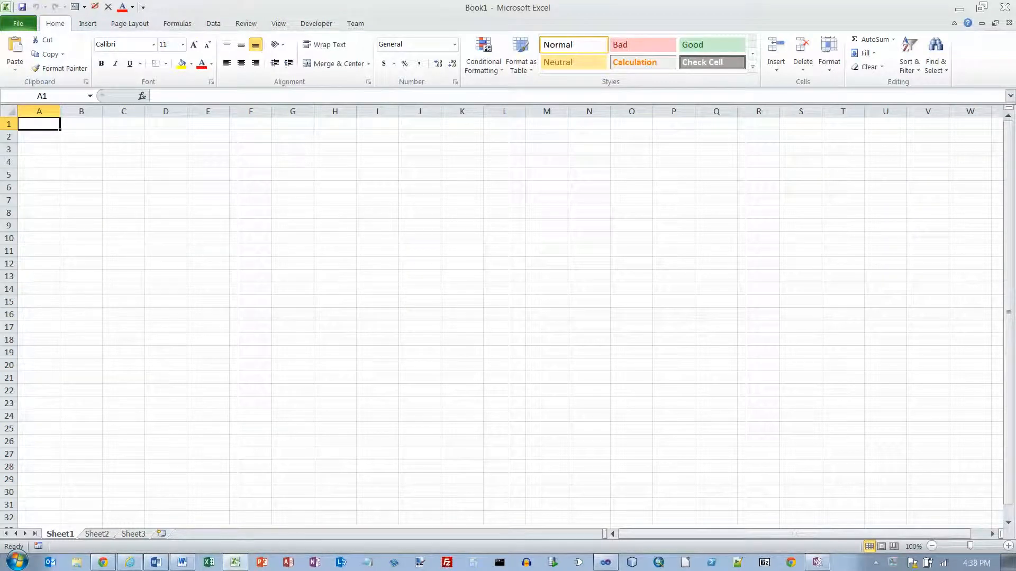
Open the workbook e02A_Flavor_Inventory.xlsx from the OneDrive folder CSC110-WIT, 03_excel, Excel_CH02
click(19, 24)
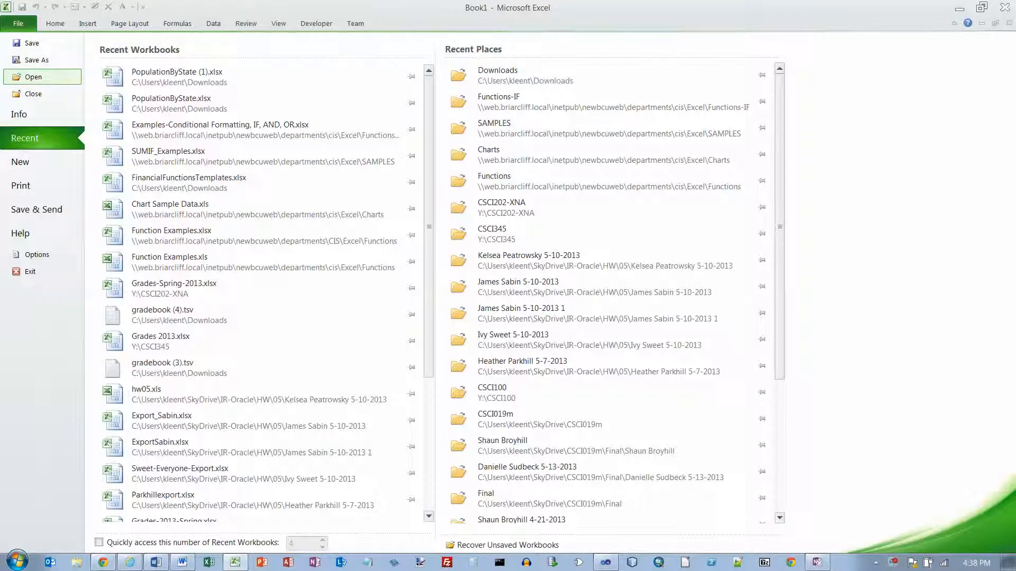
key(Escape)
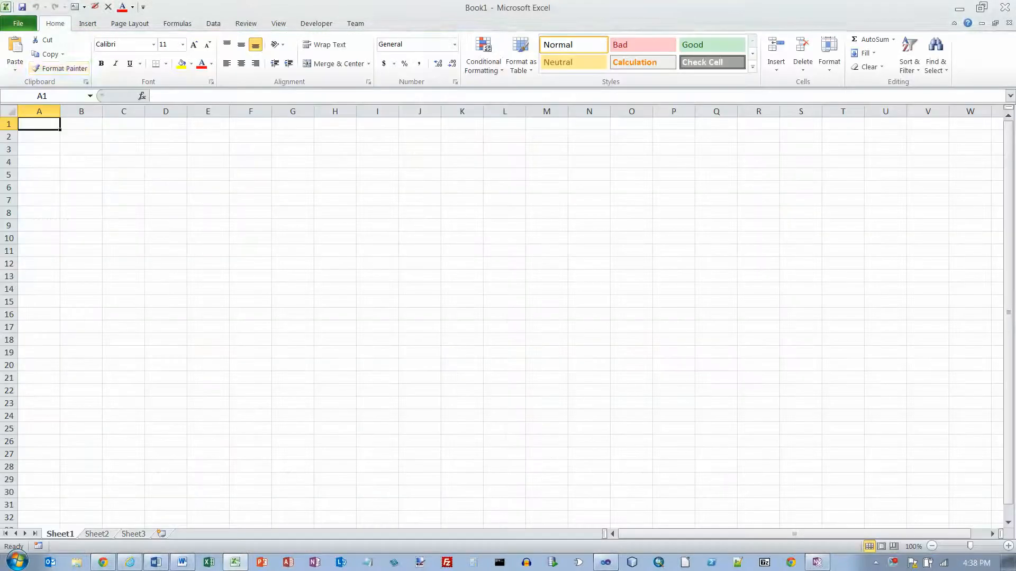
key(ctrl+o)
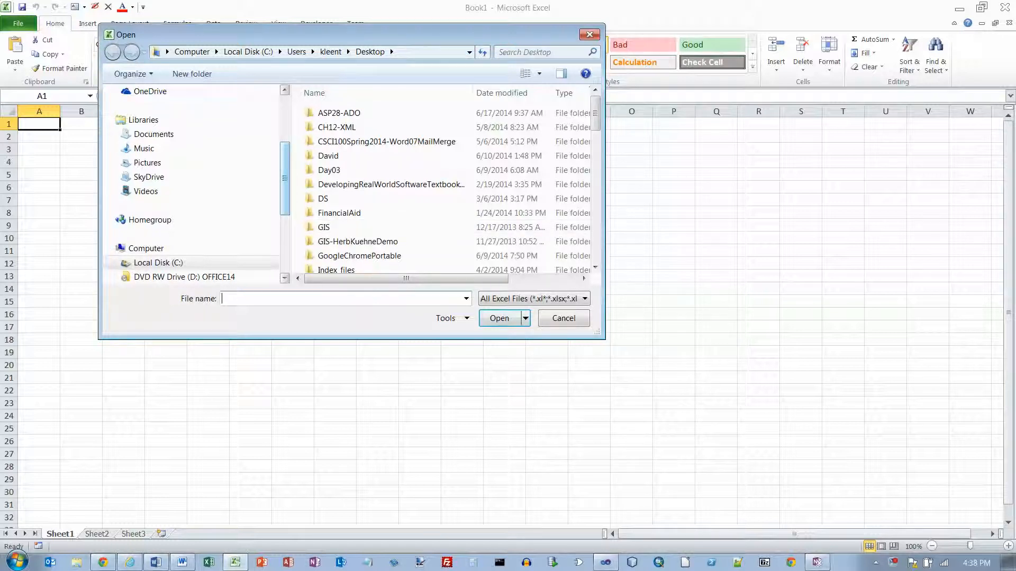
drag(284, 179, 284, 132)
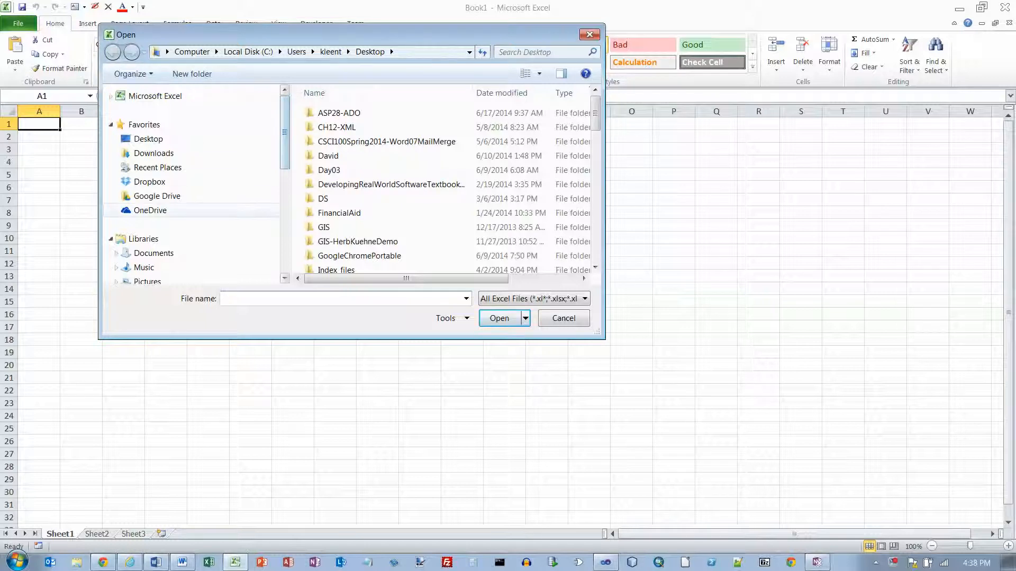
click(151, 211)
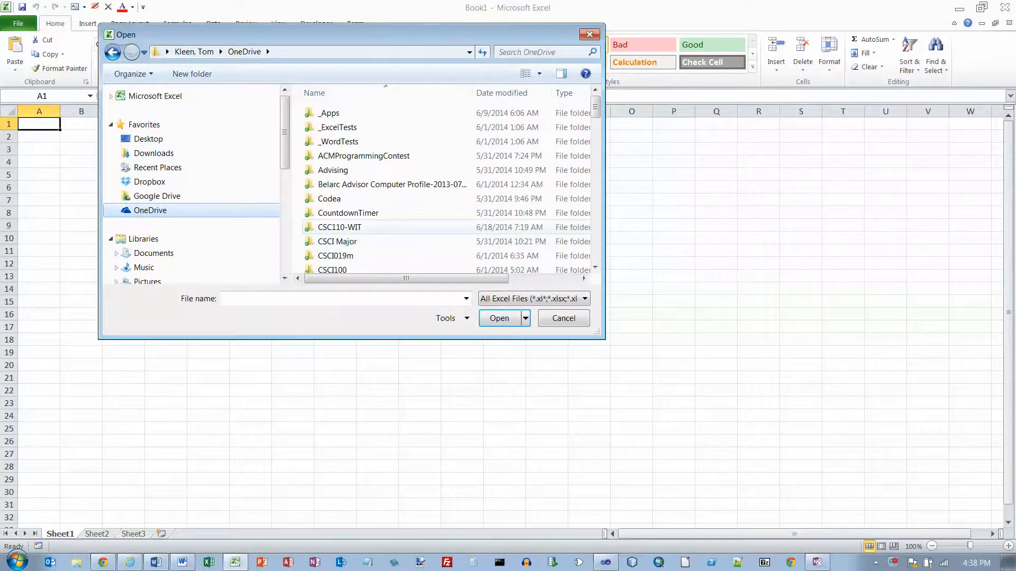
double_click(339, 228)
double_click(333, 142)
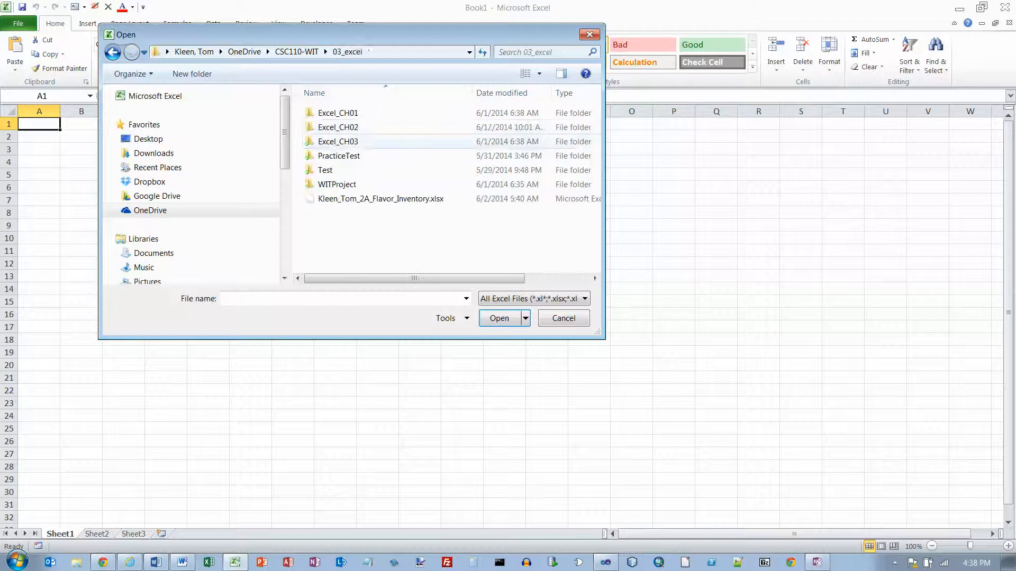
double_click(338, 127)
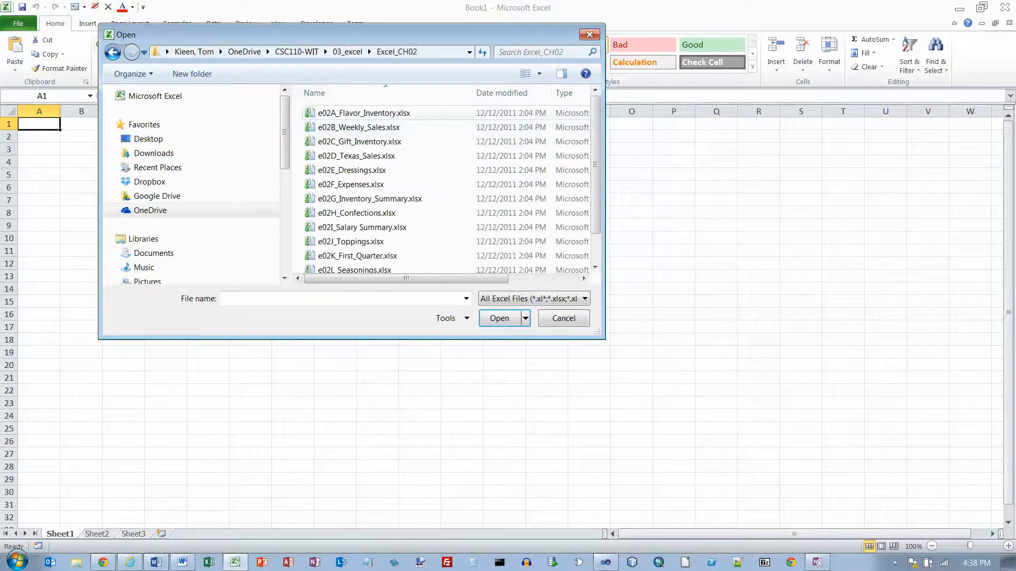
click(364, 113)
key(Return)
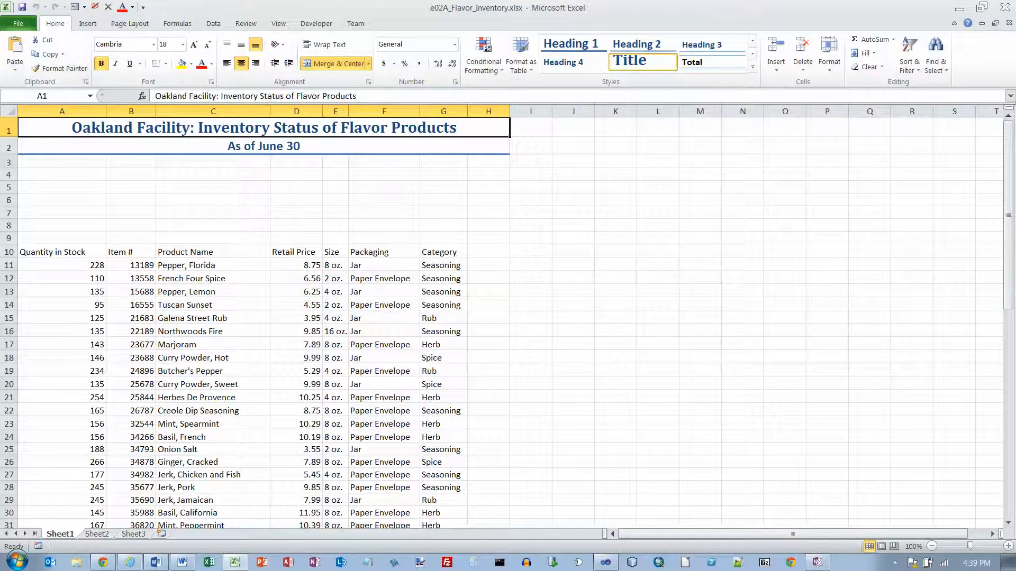
Save the workbook under a new name, replacing the prefix "e0" with the author's last and first name separated by underscores, overwriting the existing file
click(18, 24)
key(Escape)
key(F12)
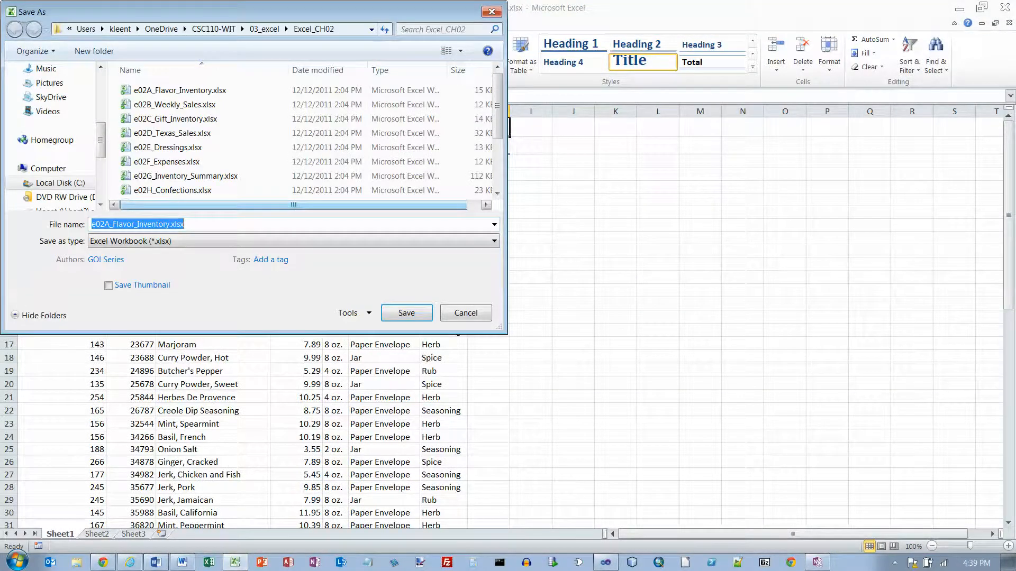
click(104, 224)
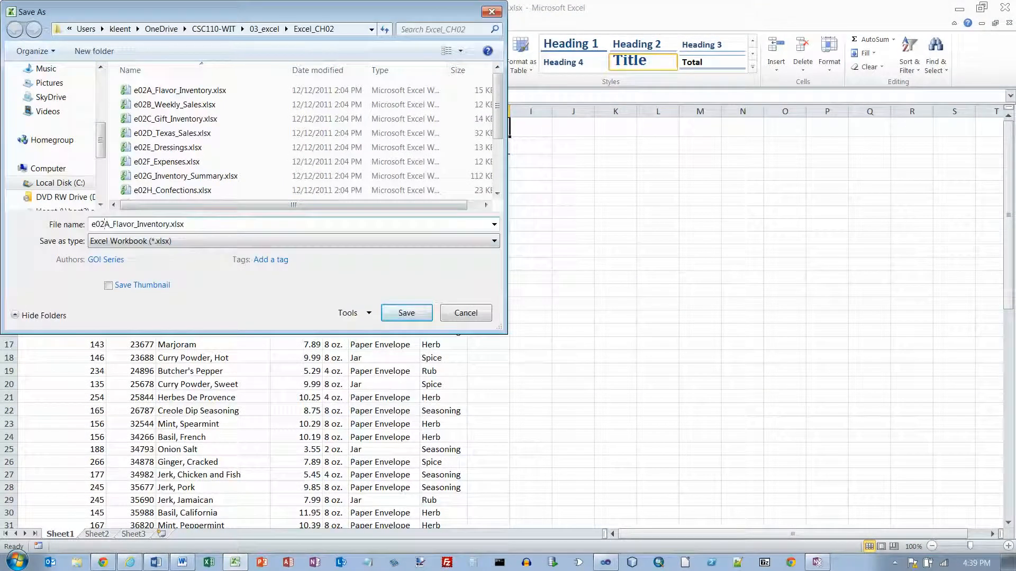
key(shift+Home)
text(Kleen)
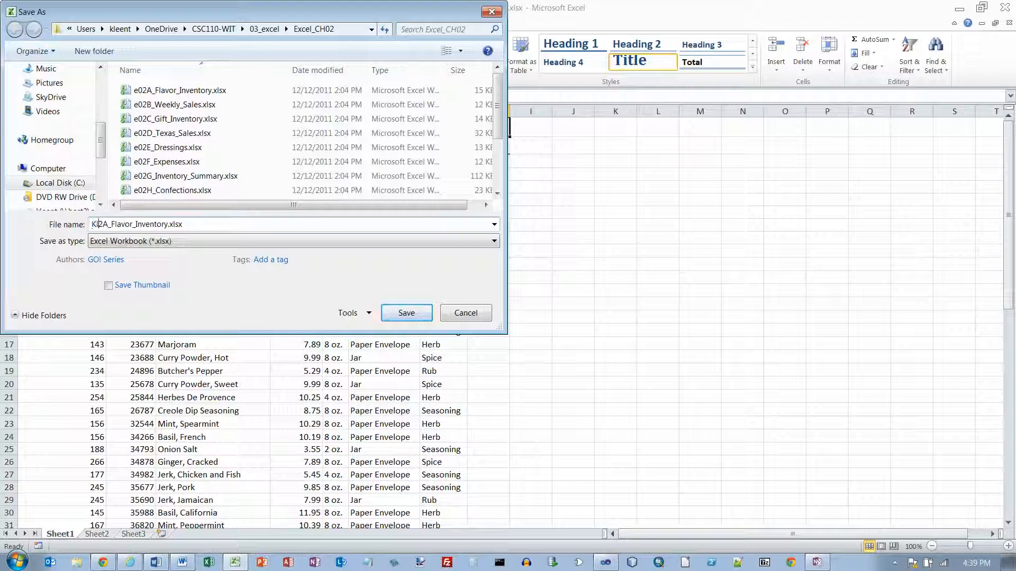
text(_Tom_)
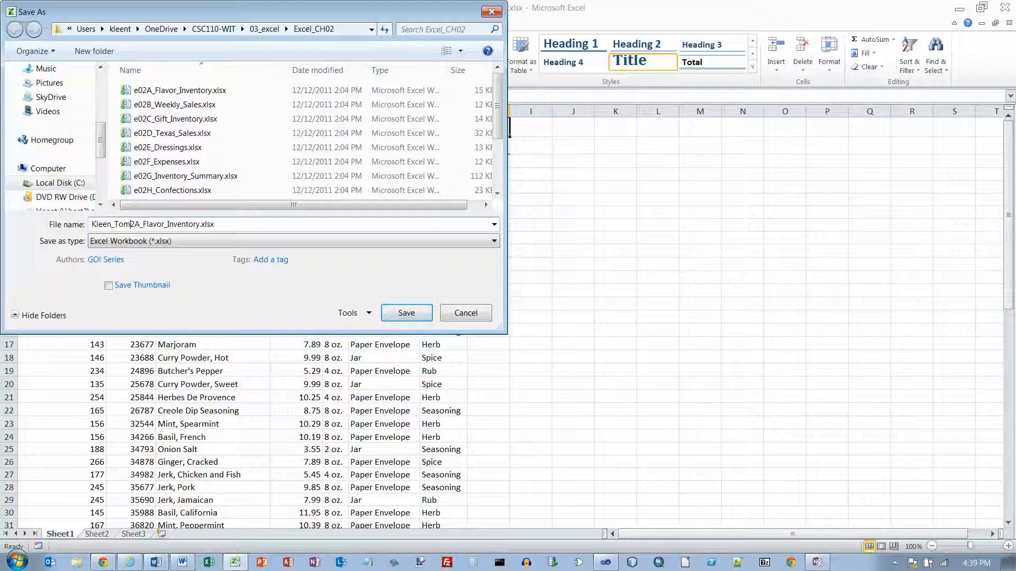
key(Return)
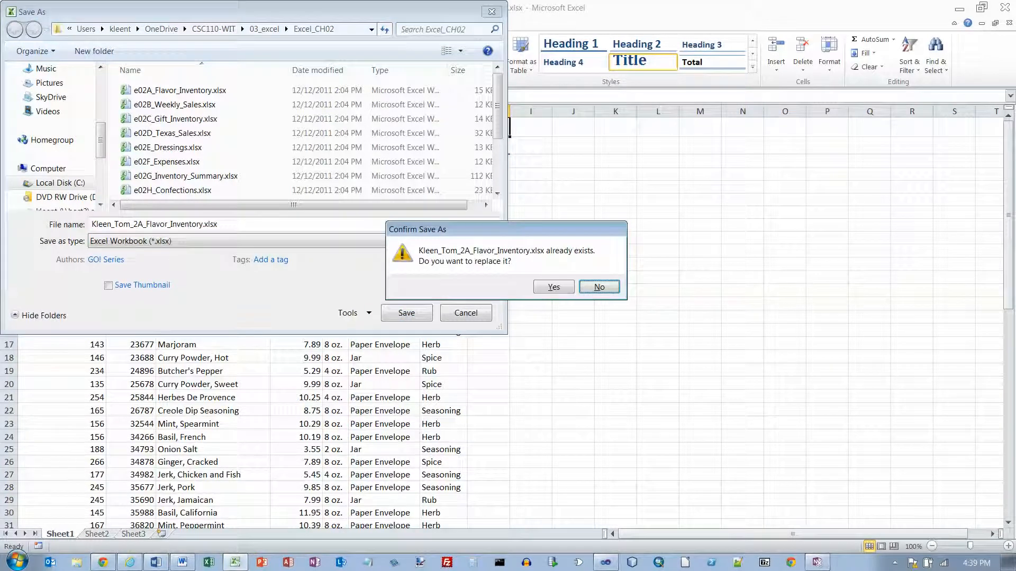
key(y)
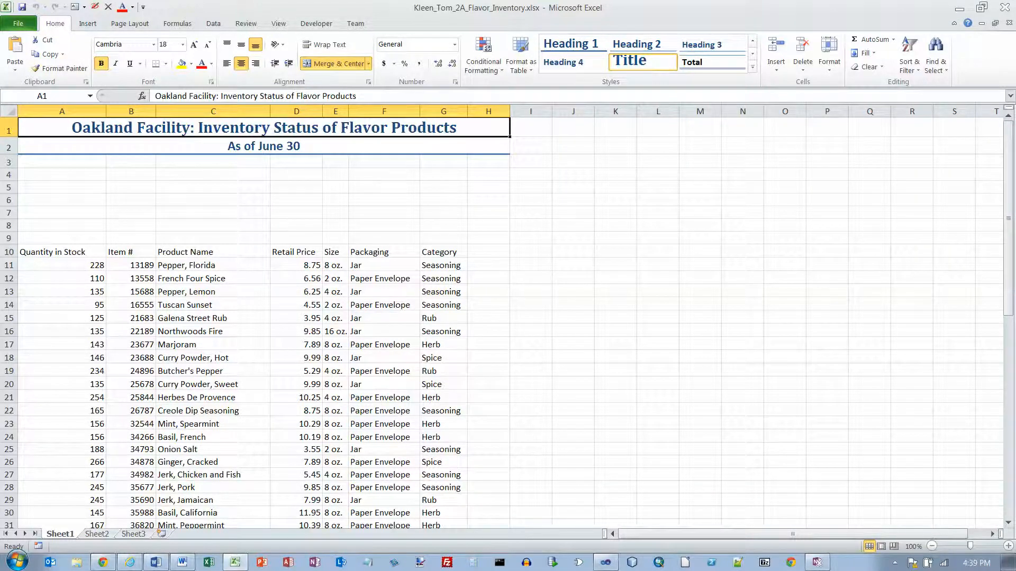
Enter the labels "Total Items inStock", "Average Price" and "Median Price" in cells A4 to A6
click(62, 174)
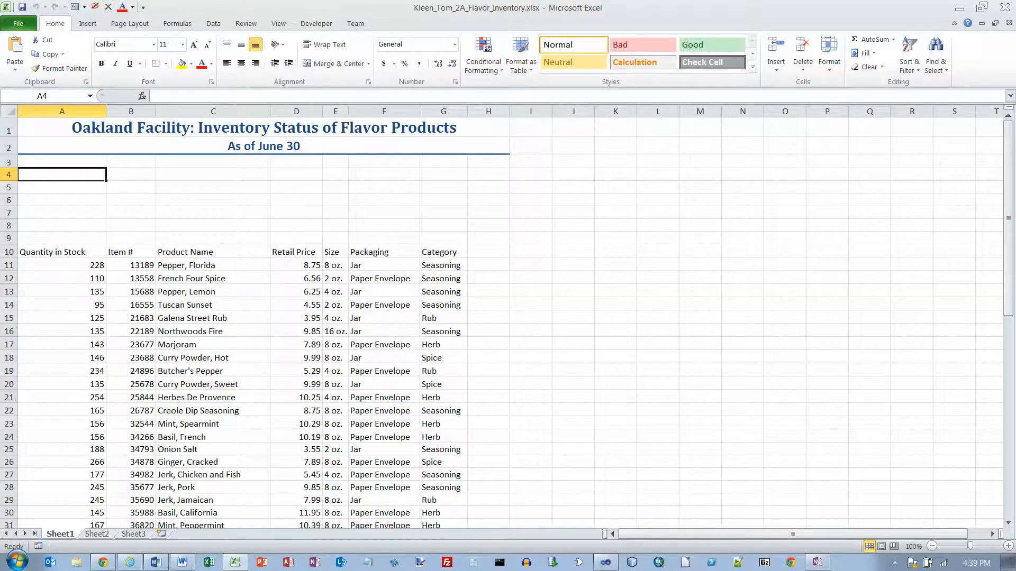
text(Total )
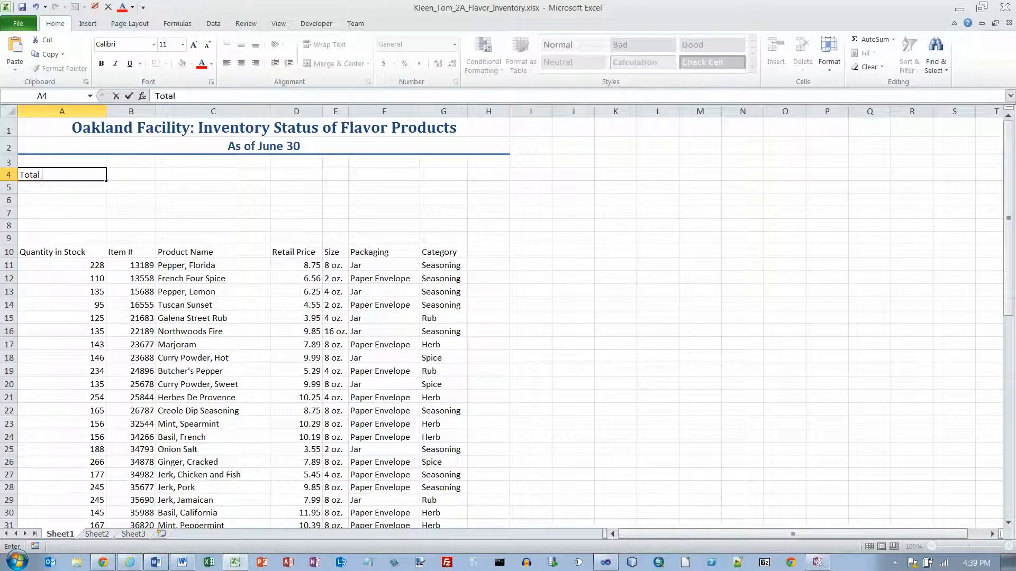
text(Items inStock)
key(Return)
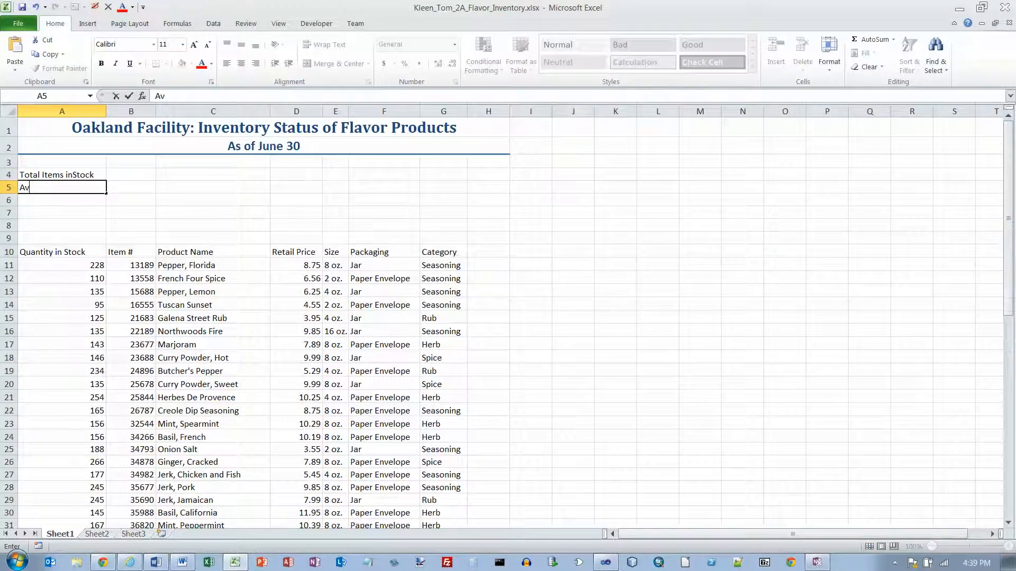
text(Average Price)
key(Return)
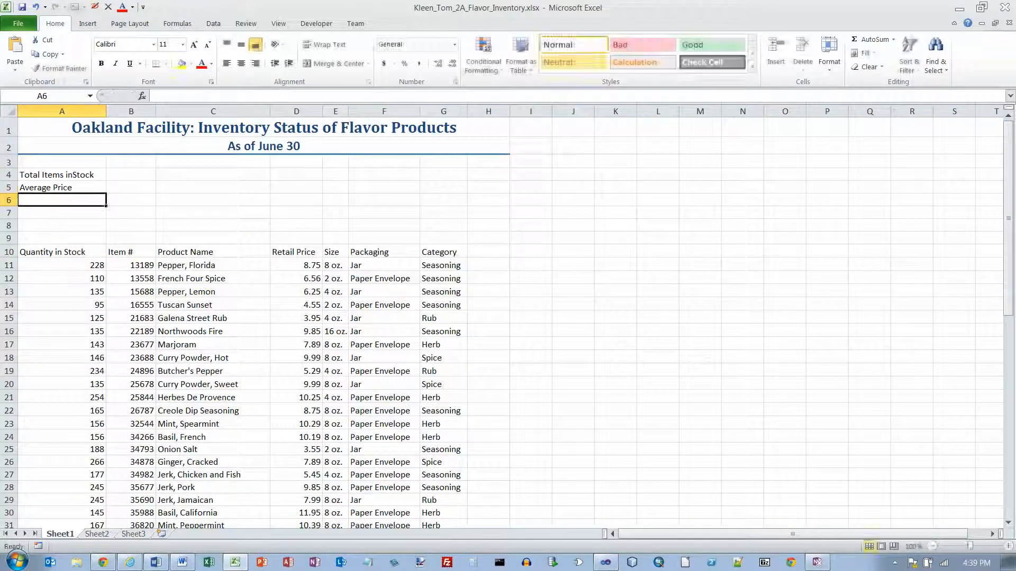
text(Median Price)
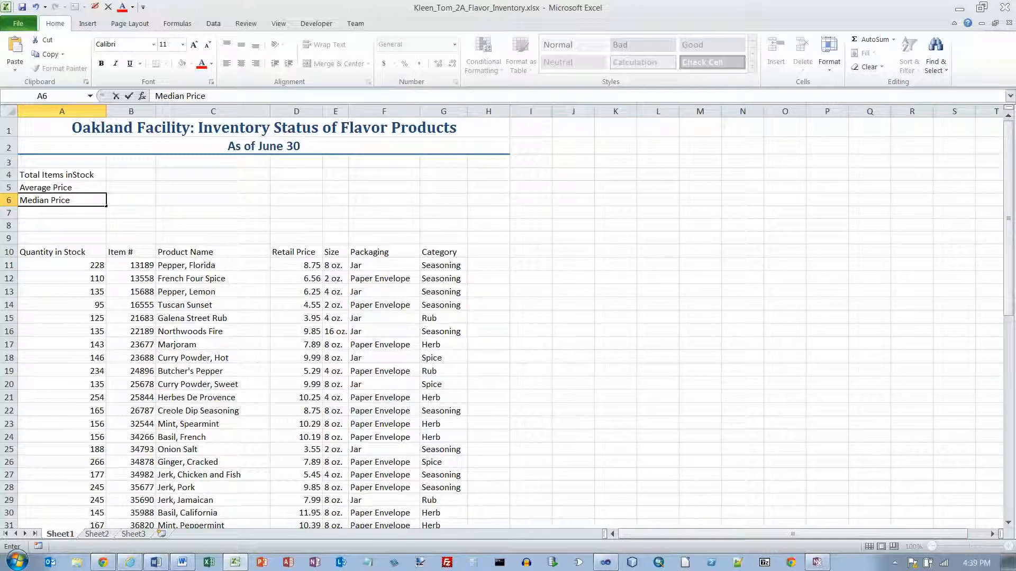
Total the stock quantities in B4 with the formula =SUM(A11:A65), checking that the range reaches the last data row
click(130, 175)
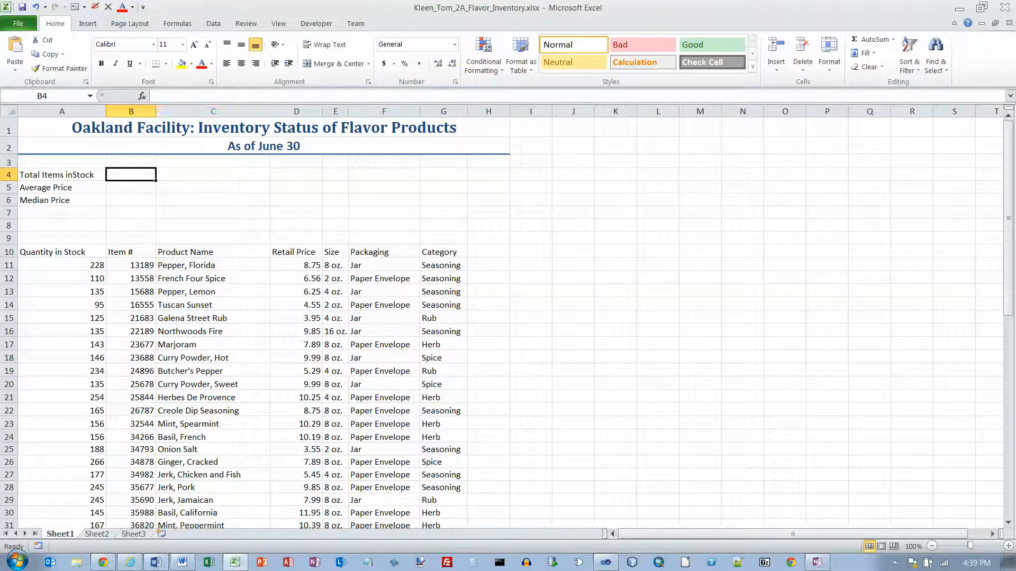
click(177, 24)
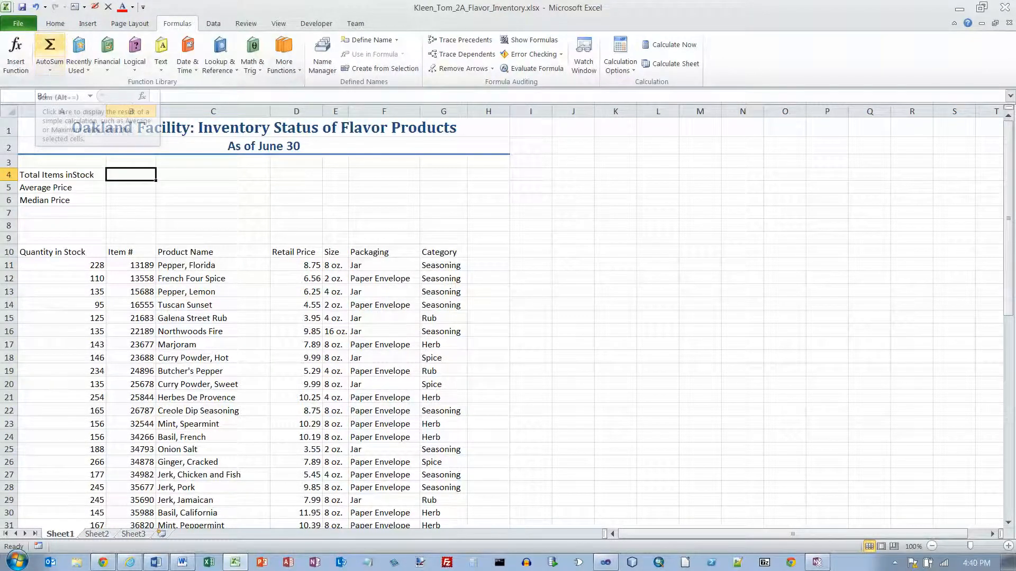
click(55, 23)
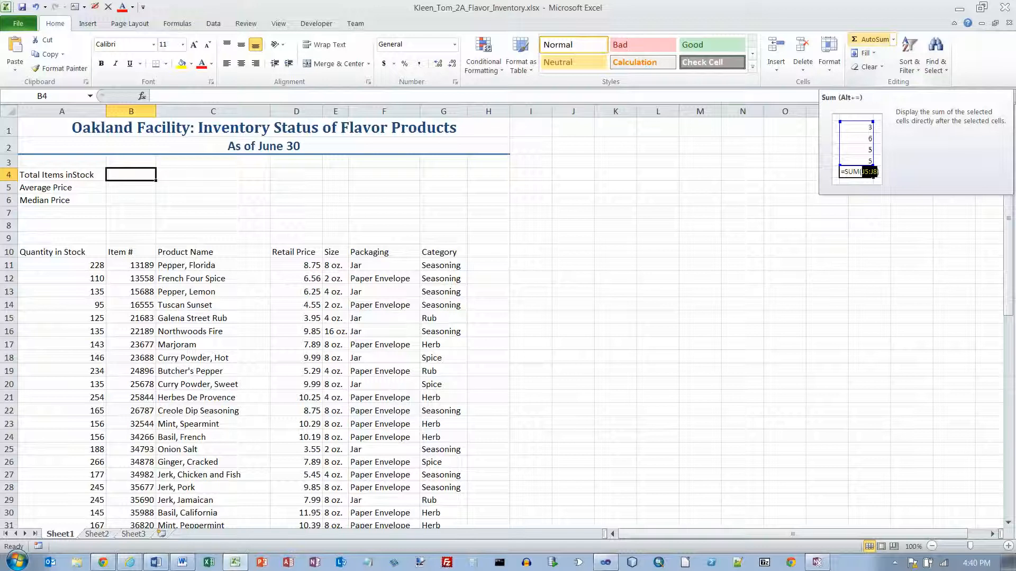
click(870, 39)
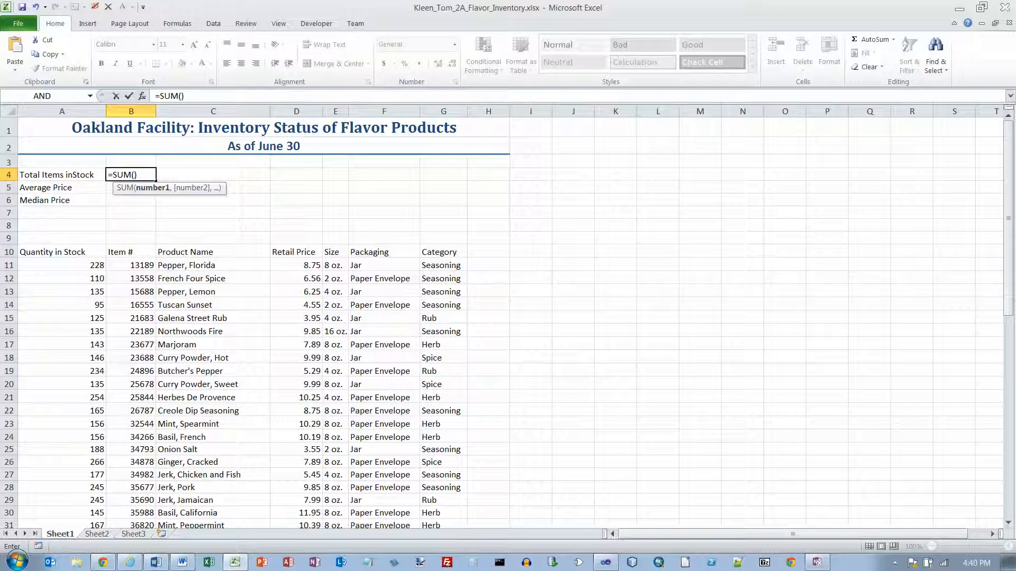
text(A)
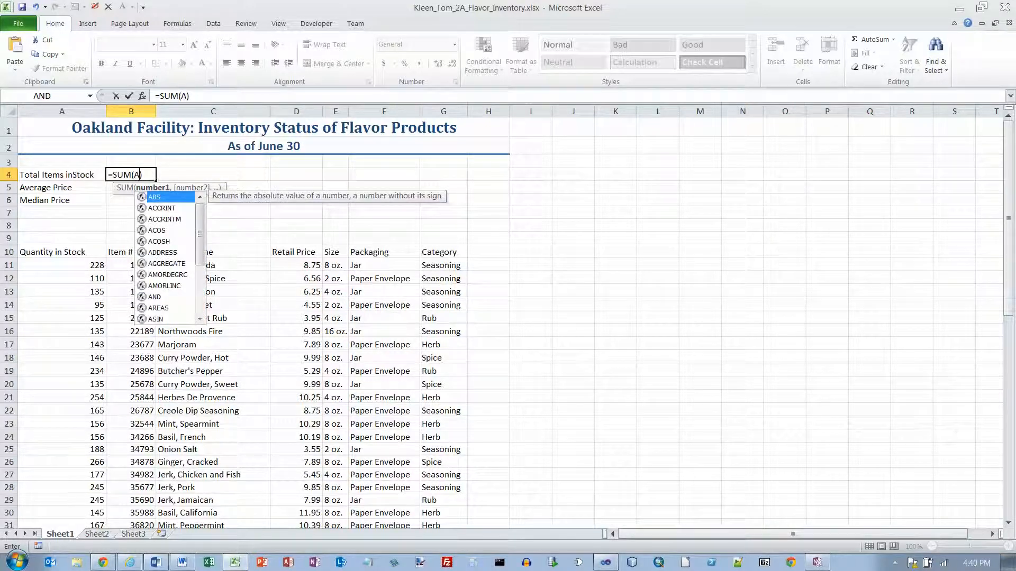
text(11:A)
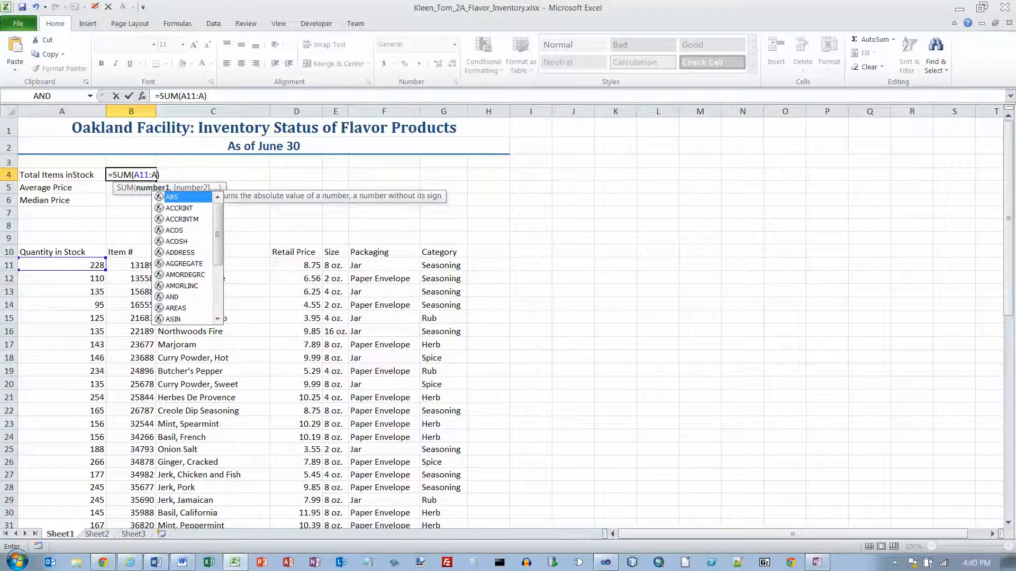
text(65)
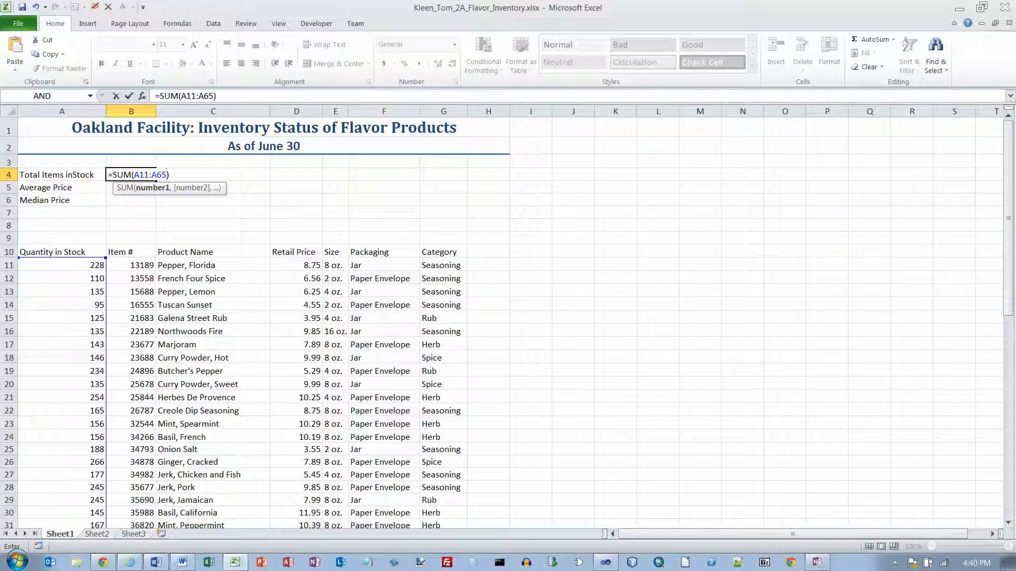
drag(1008, 212, 1007, 416)
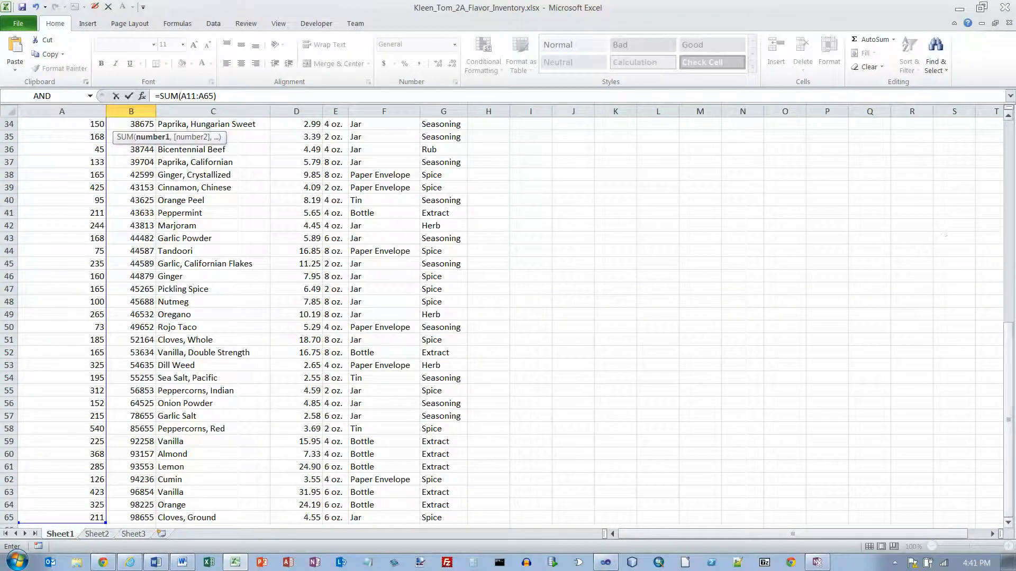
click(1008, 523)
click(1008, 523)
drag(1008, 458, 1008, 249)
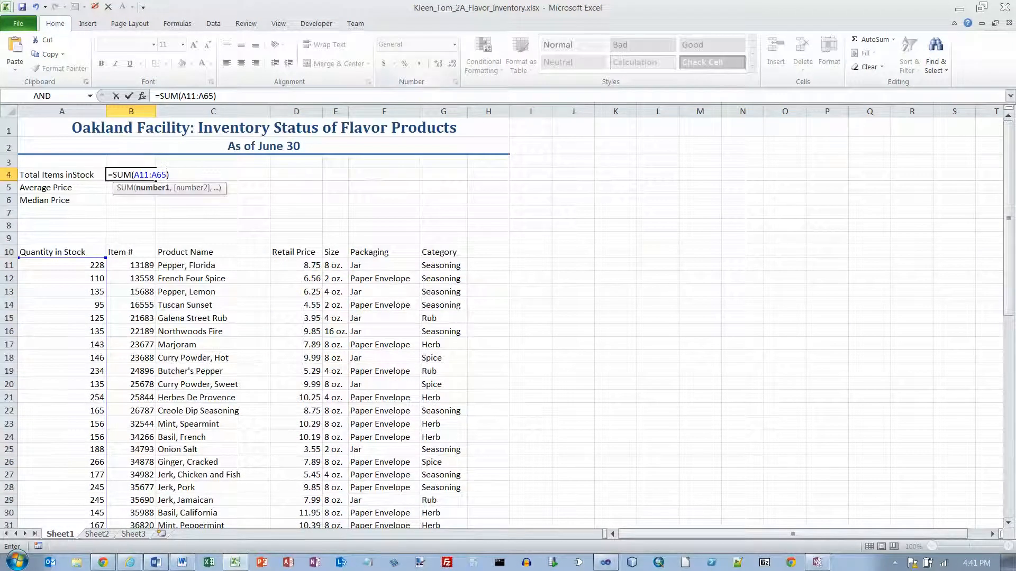
key(Return)
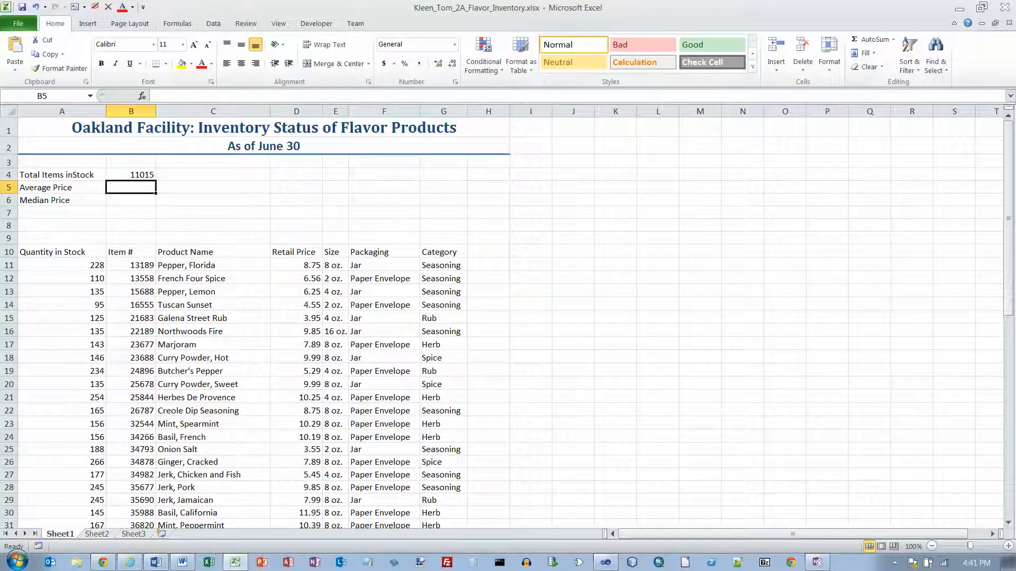
Calculate the average retail price in B5 with the formula =AVERAGE(d11:d65)
click(893, 39)
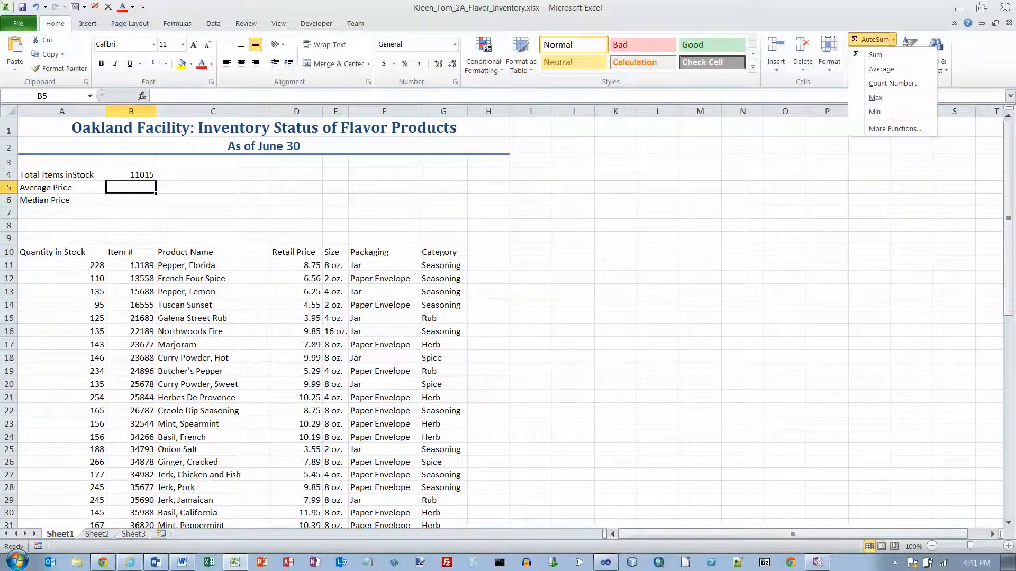
click(881, 69)
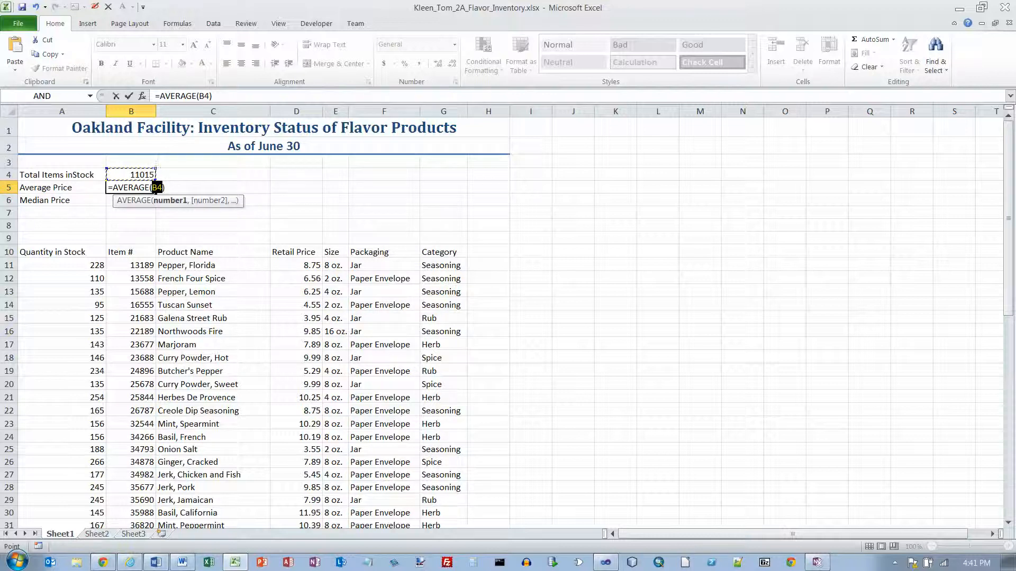
text(d)
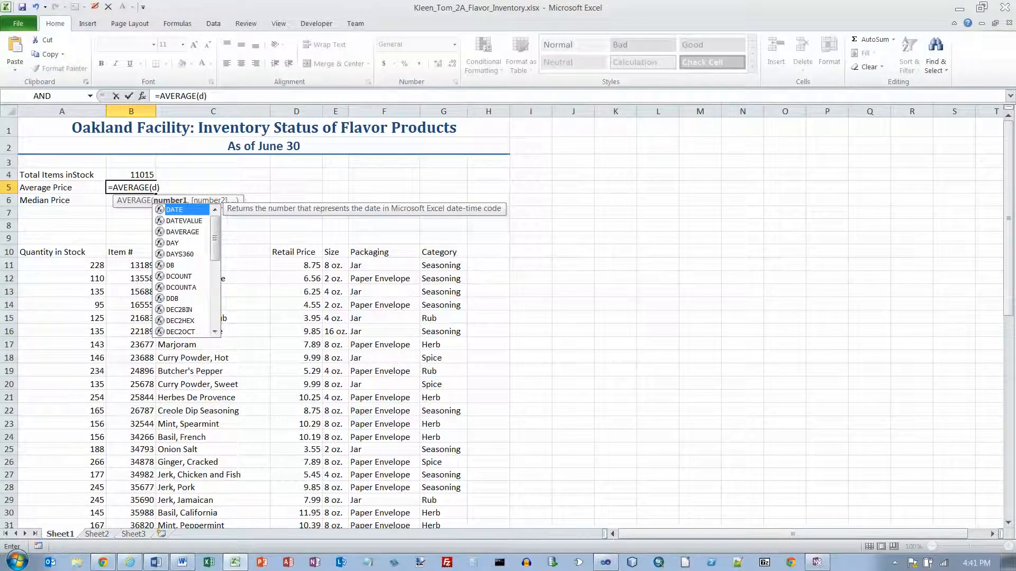
text(11:d65)
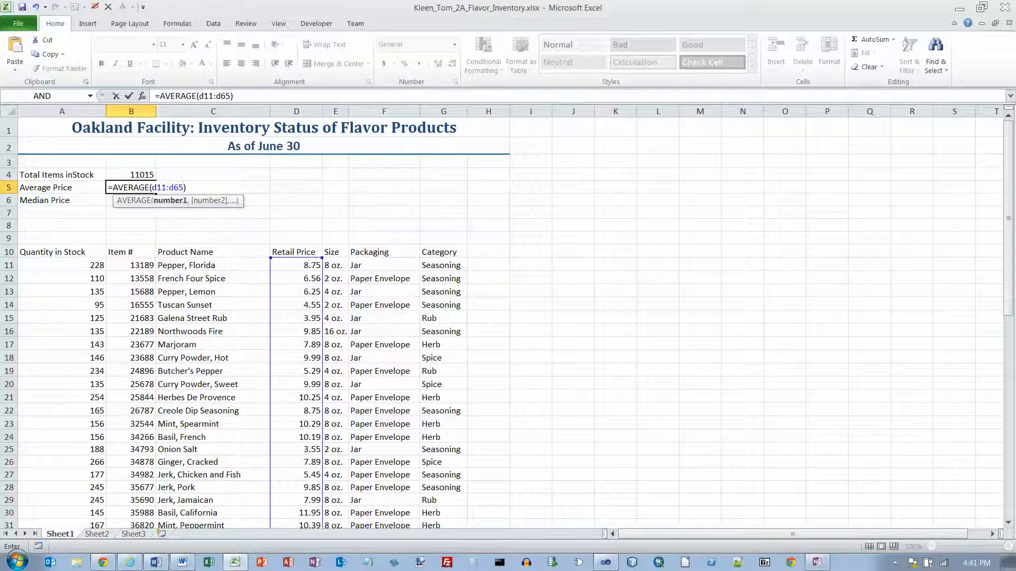
text())
key(Return)
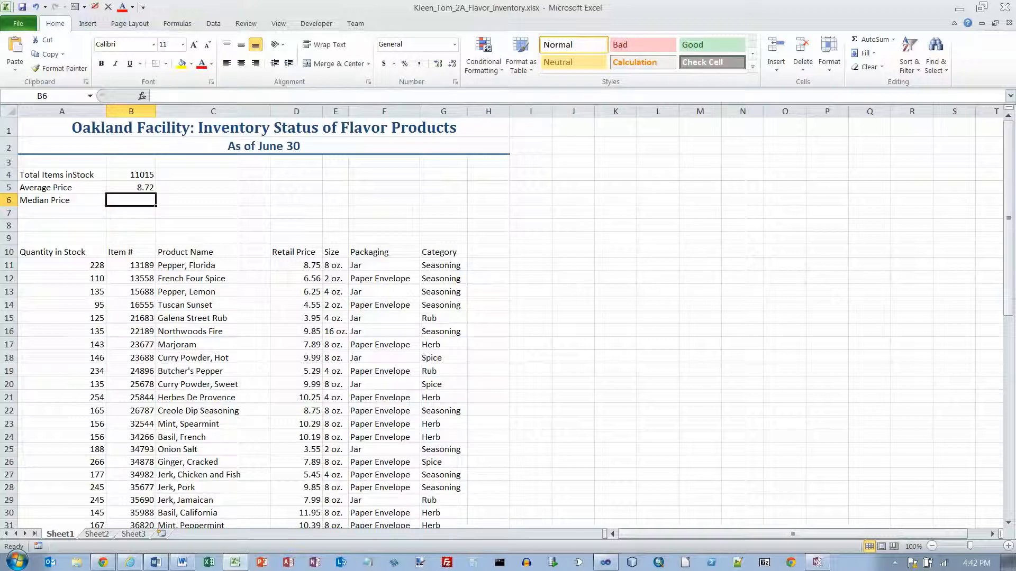
Calculate the median retail price in B6 with the statistical function MEDIAN over the range D11:d65
click(893, 39)
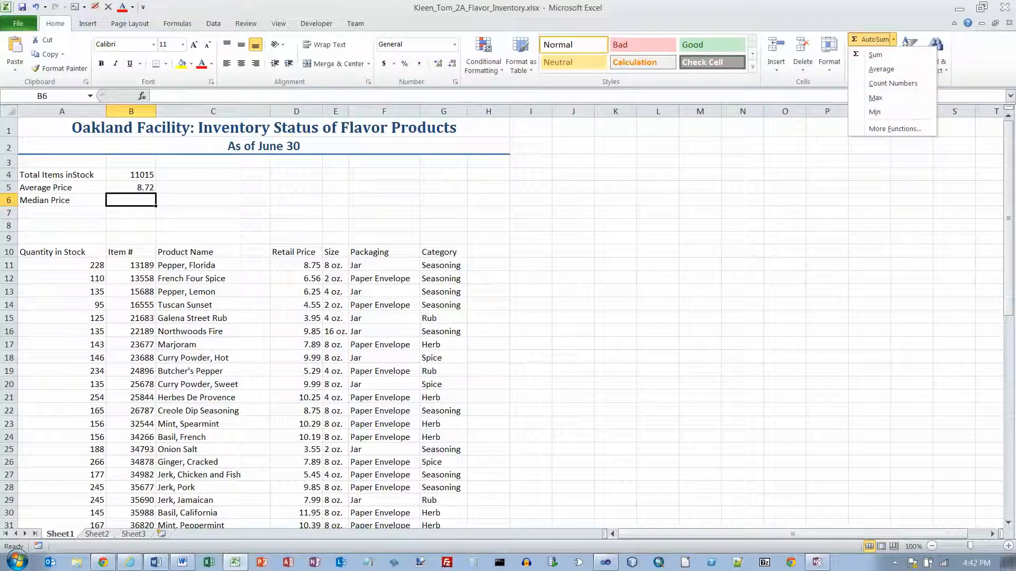
key(alt+m)
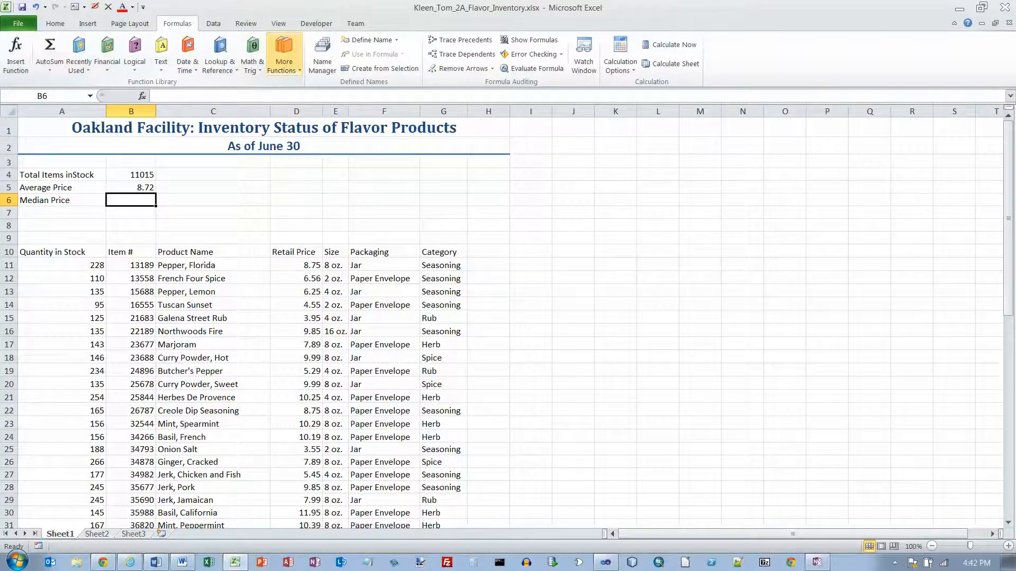
click(283, 58)
mouse_move(305, 85)
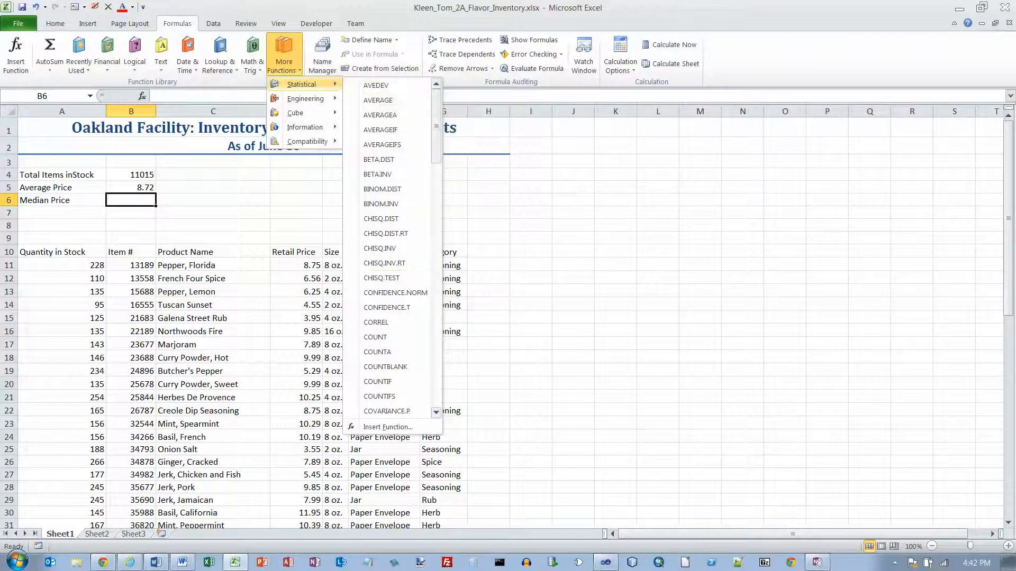
scroll(386, 248, down, 8)
scroll(386, 248, down, 5)
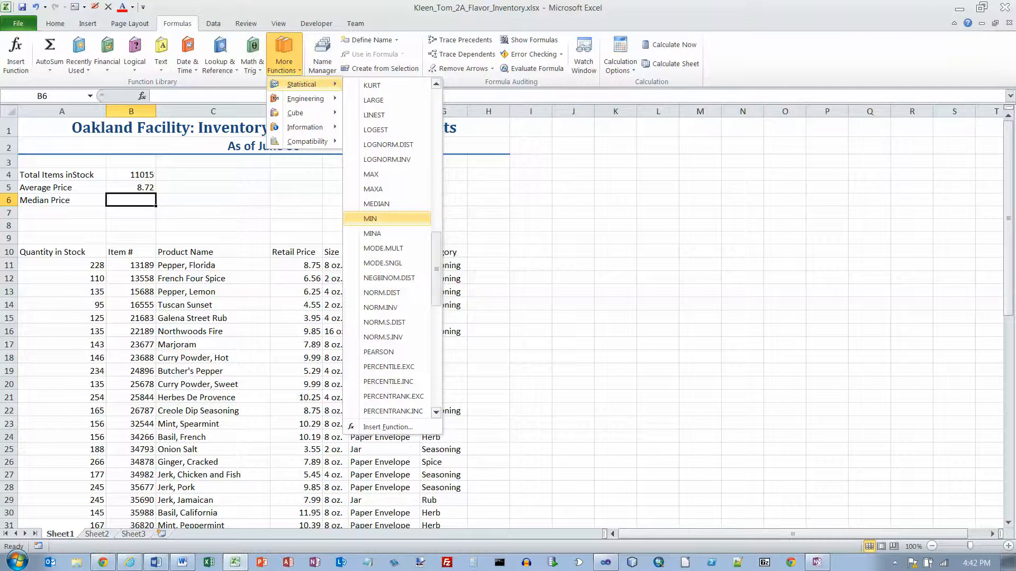
click(383, 201)
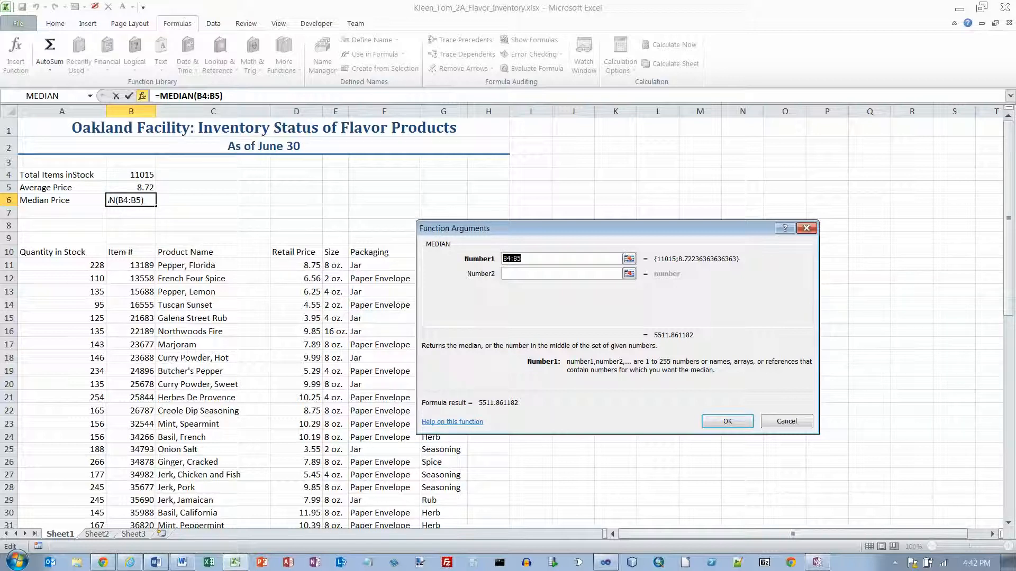
text(D)
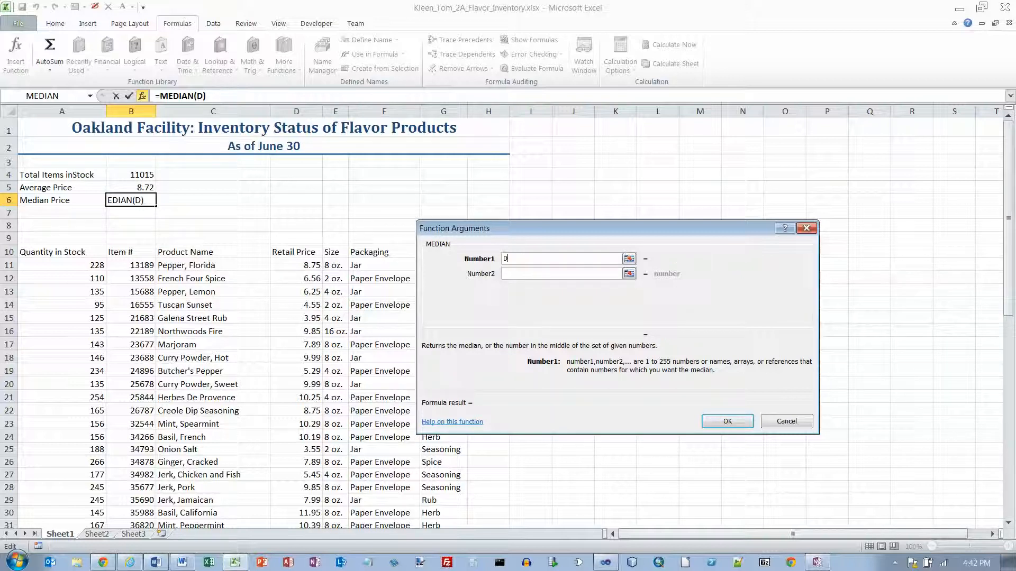
text(11:d65)
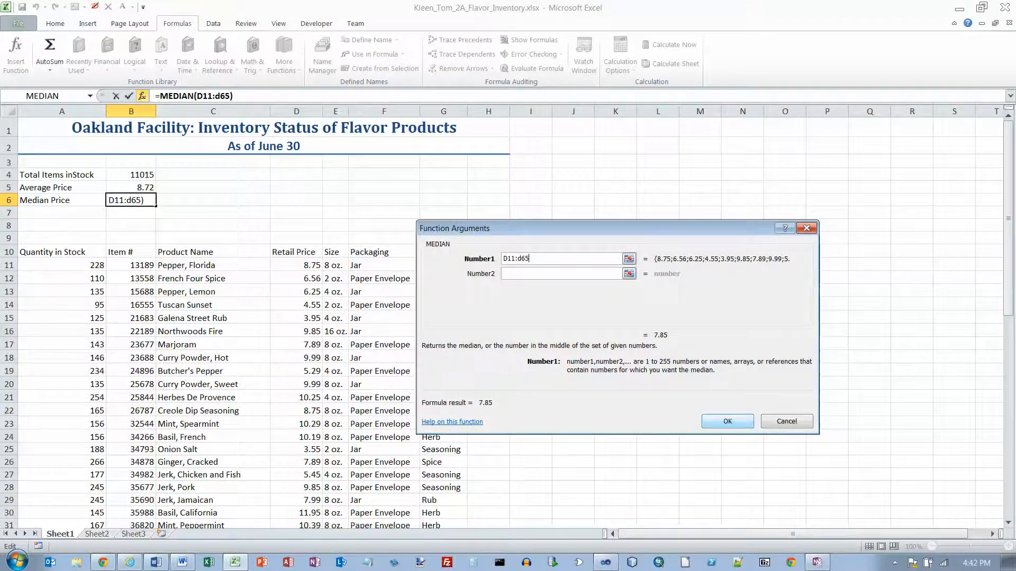
click(727, 421)
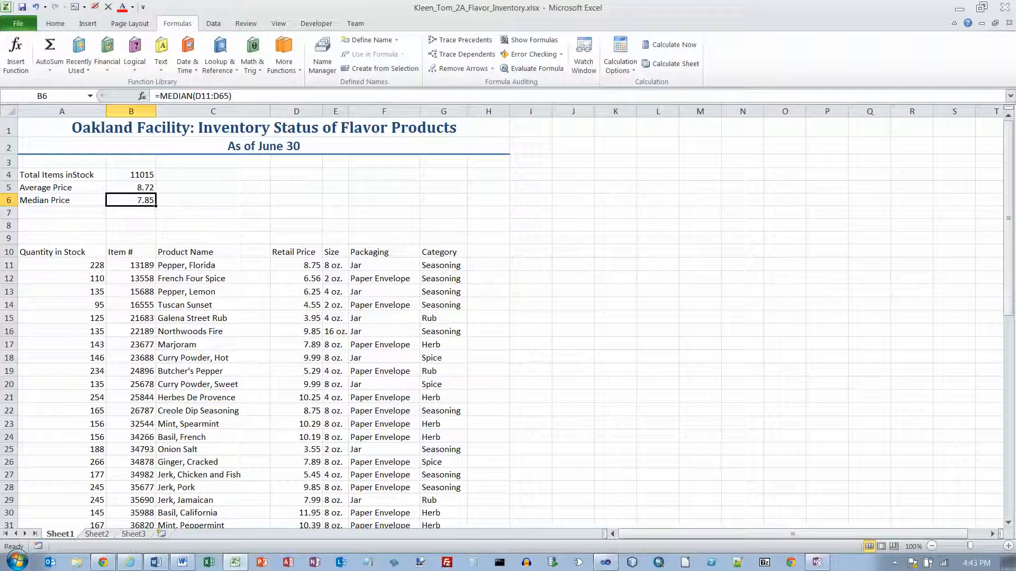
Apply the Accounting Number Format to the average and median prices in B5:B6
key(ctrl+Home)
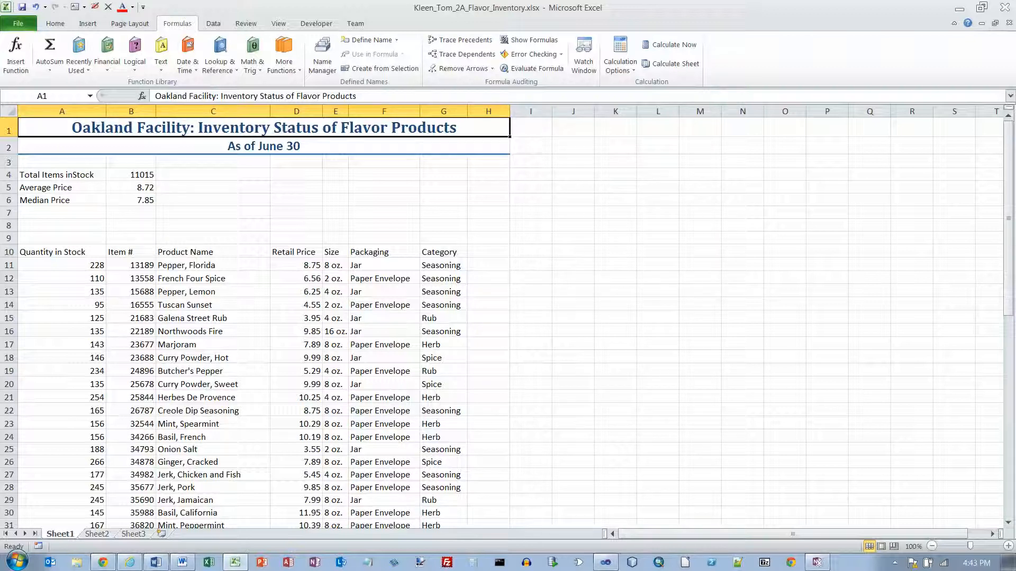
drag(131, 187, 130, 201)
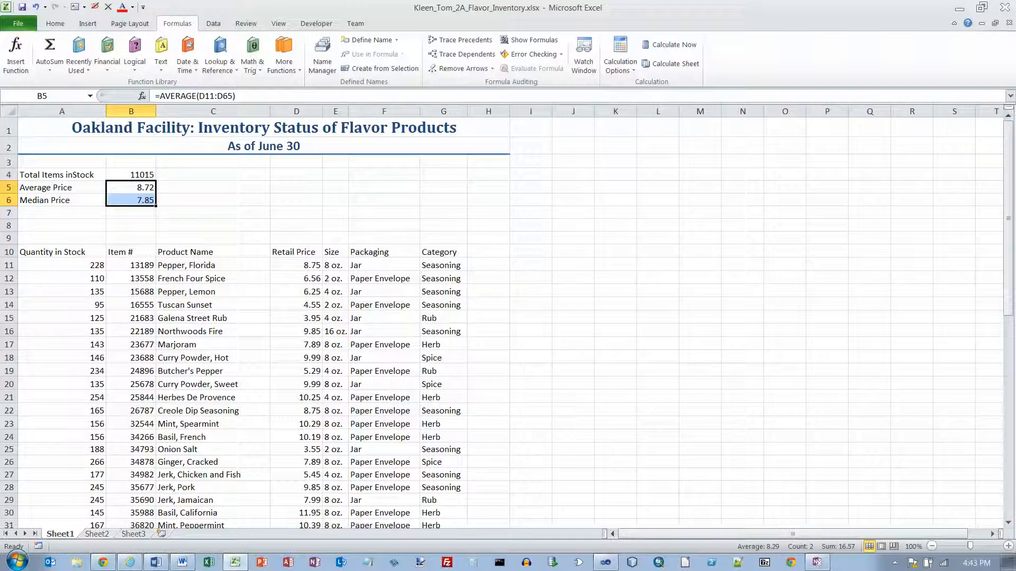
right_click(151, 191)
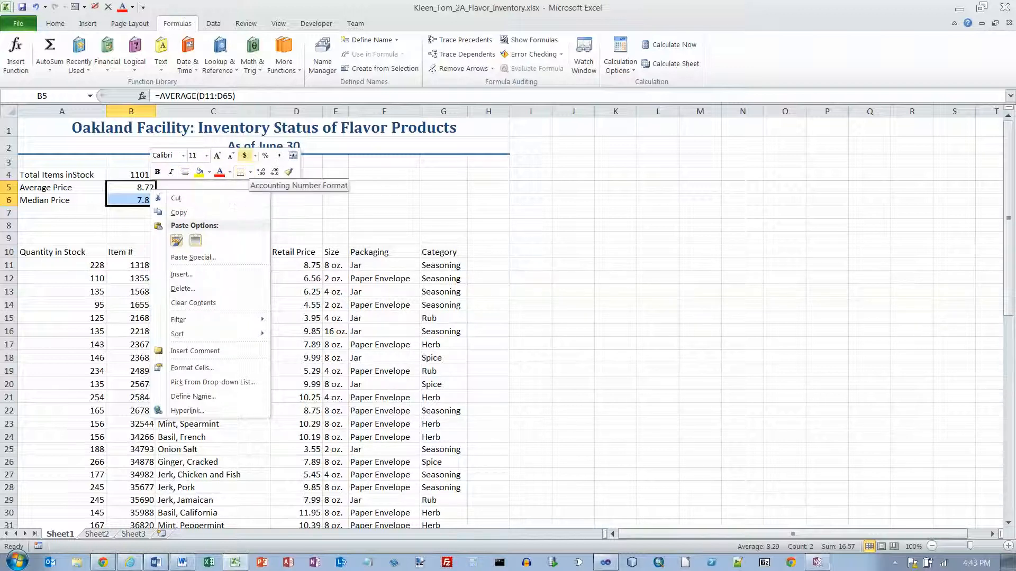
click(244, 156)
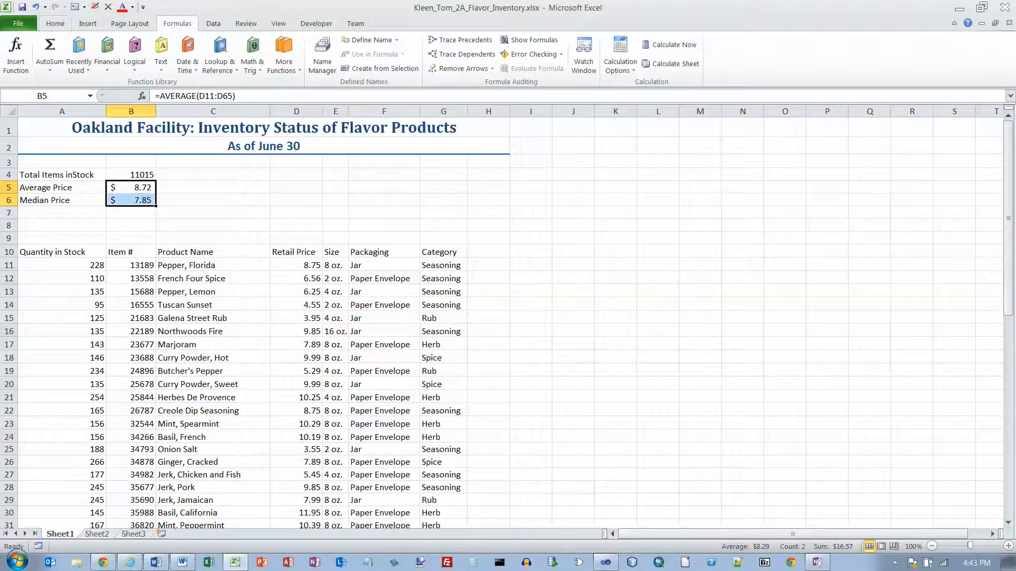
Format the total items in stock in B4 with Comma Style and no decimal places
click(55, 23)
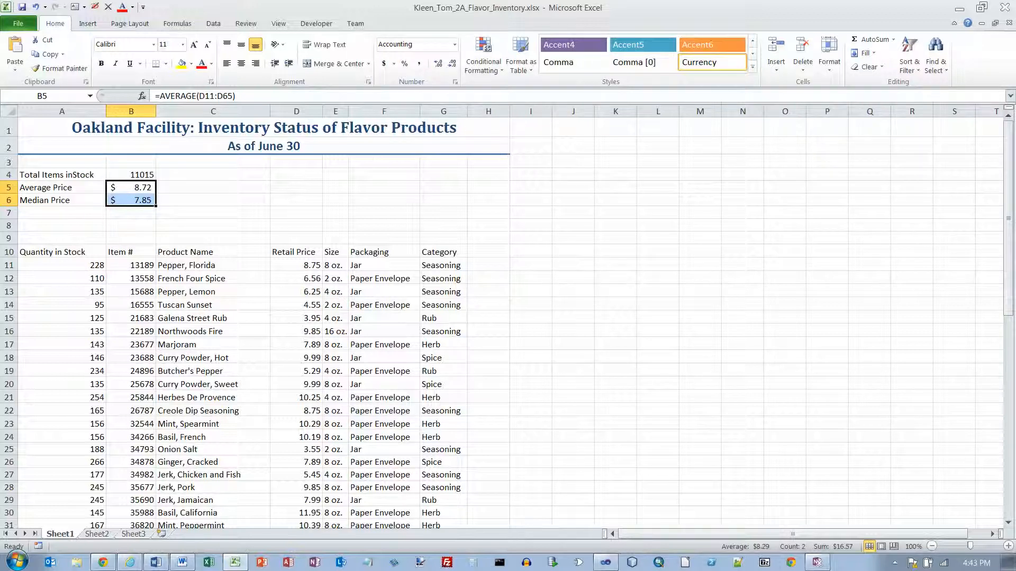
click(131, 175)
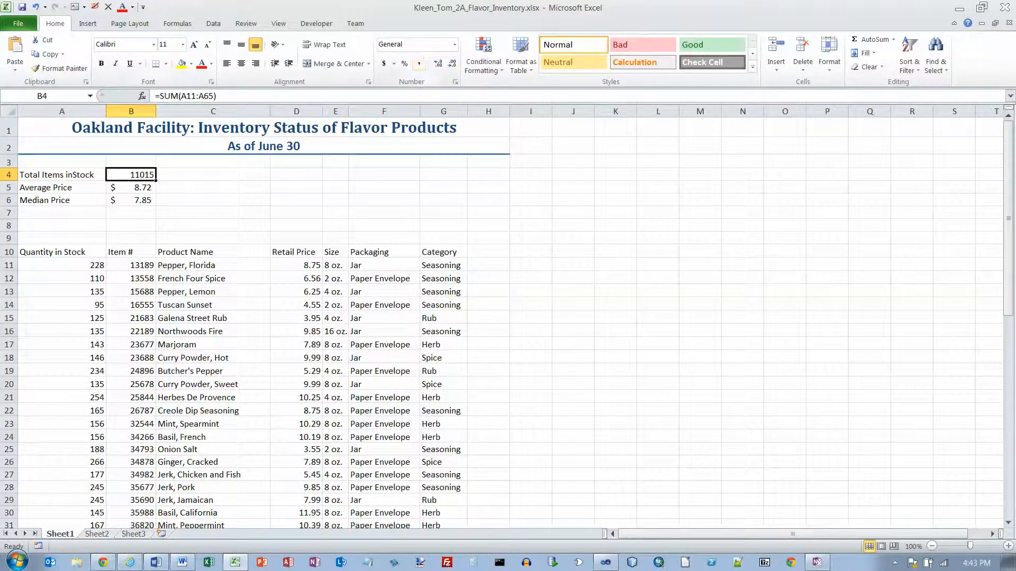
right_click(139, 173)
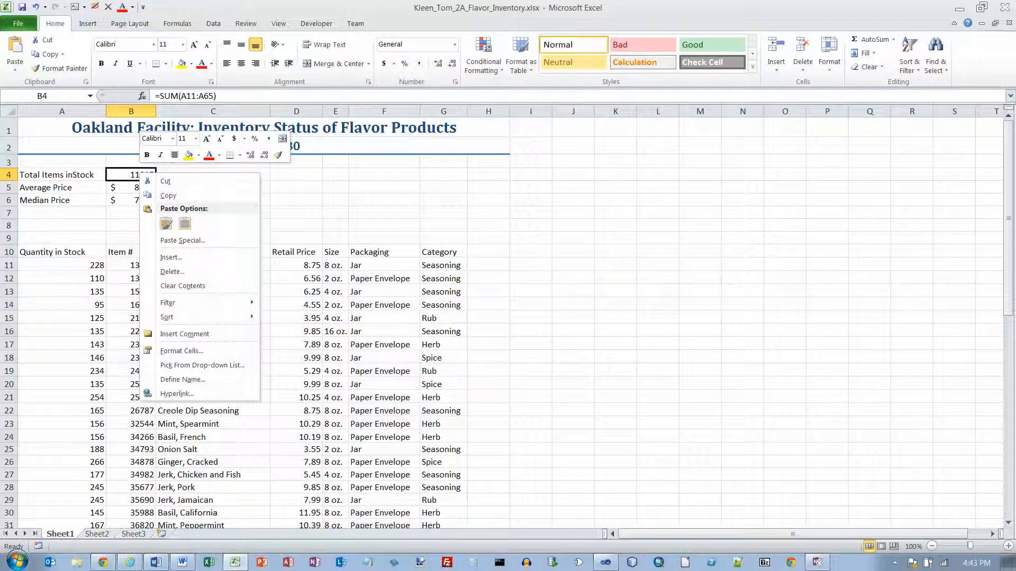
click(269, 139)
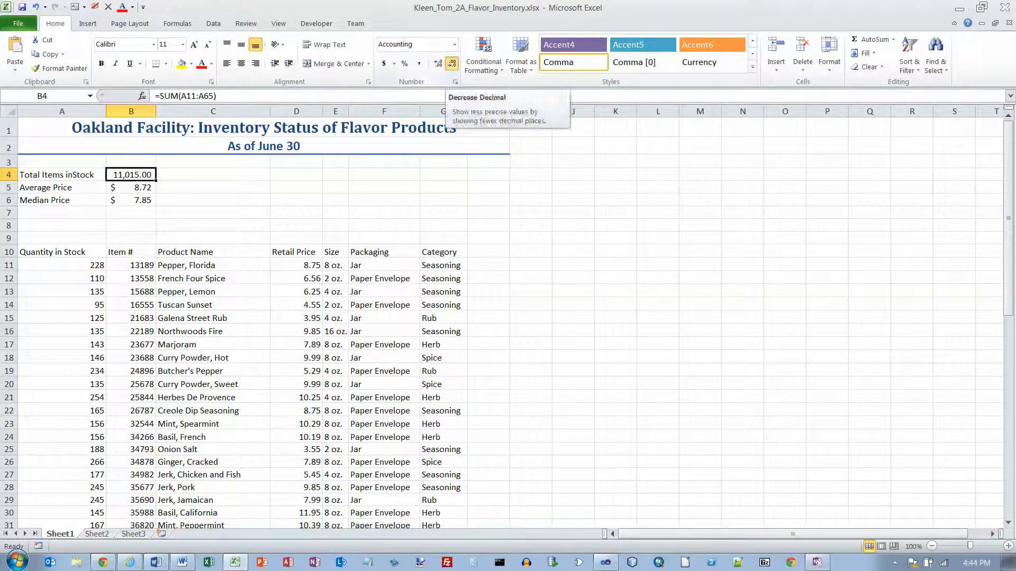
click(451, 64)
click(452, 64)
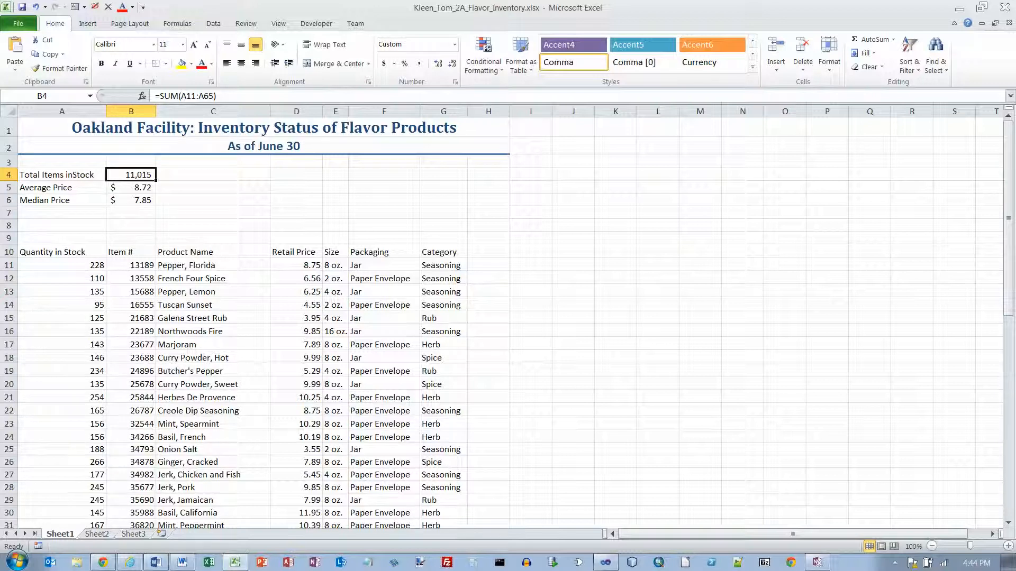
Enter the labels "Lowest Price" in A7 and "Highest Price" in A8, ending with cell B7 selected
click(62, 213)
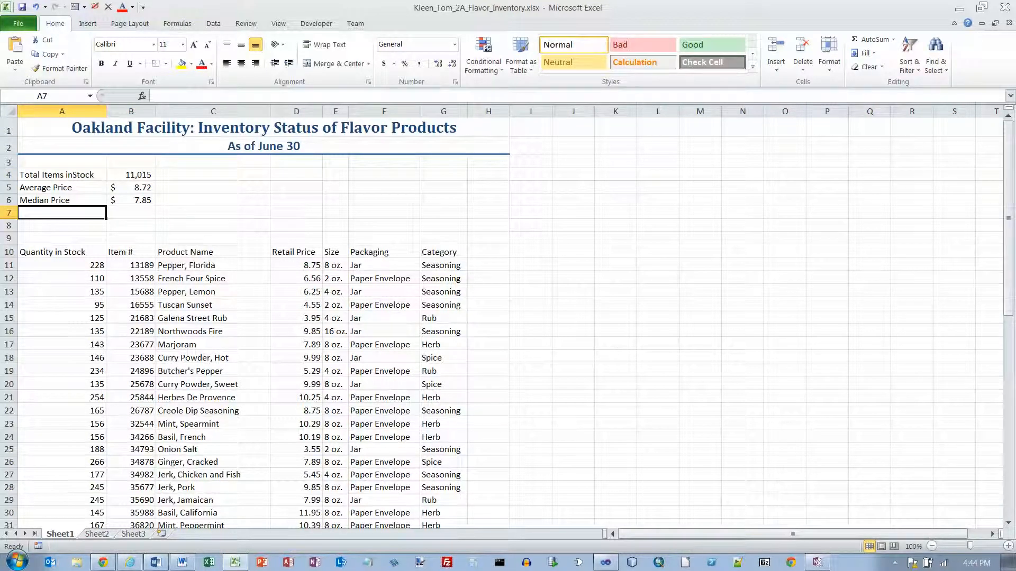
text(Lowest Price)
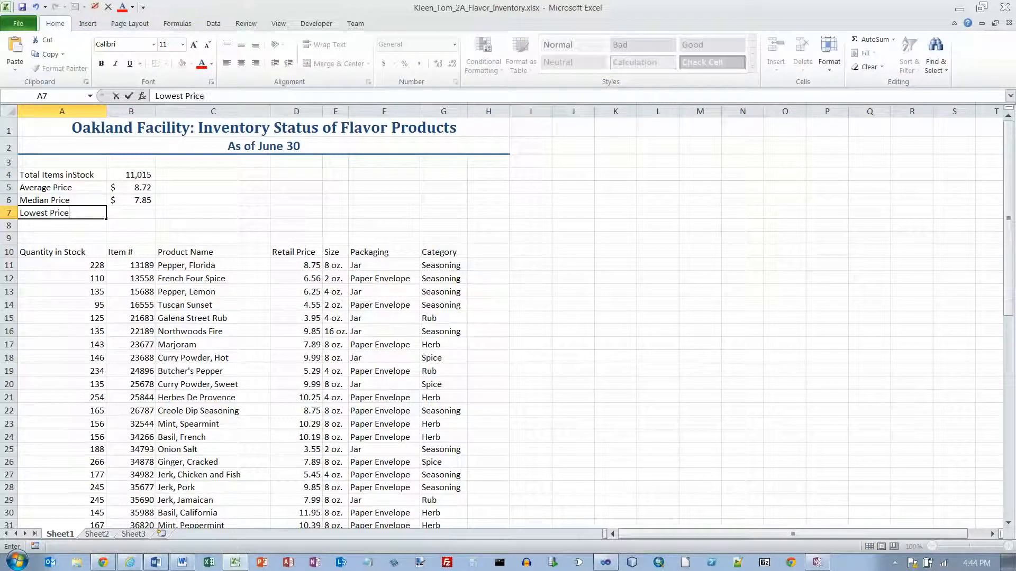
key(Tab)
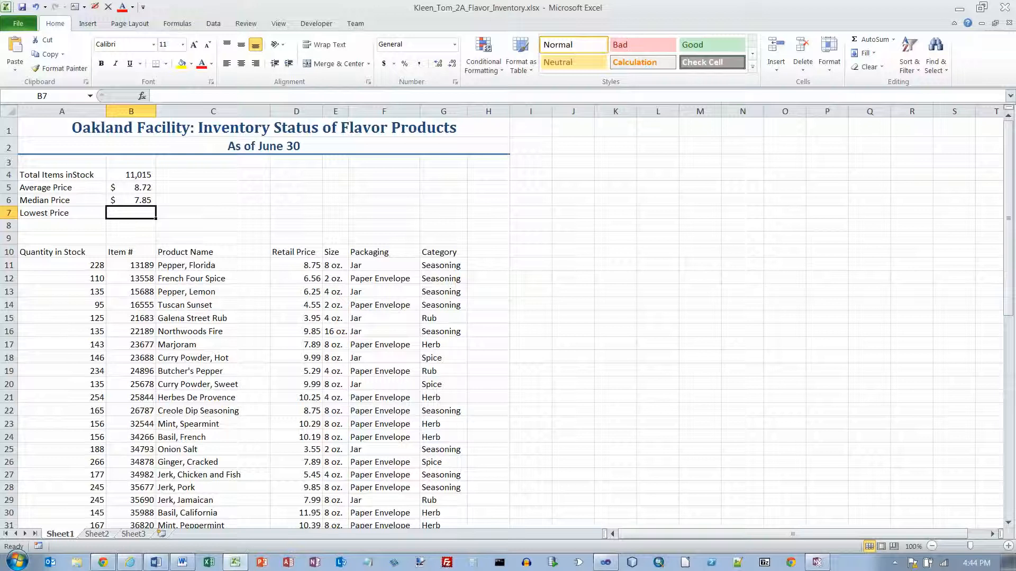
key(Return)
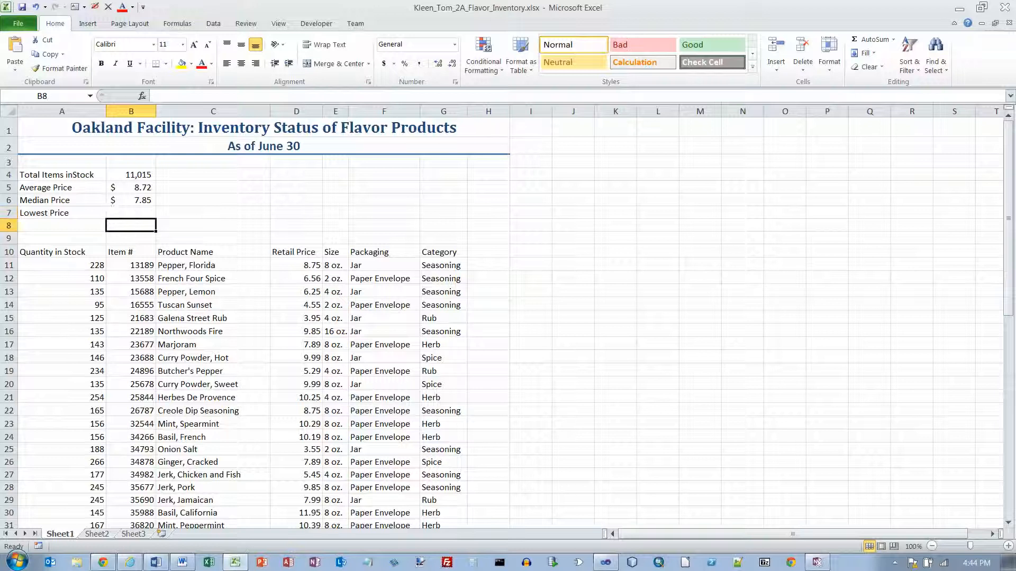
text(Highest Price)
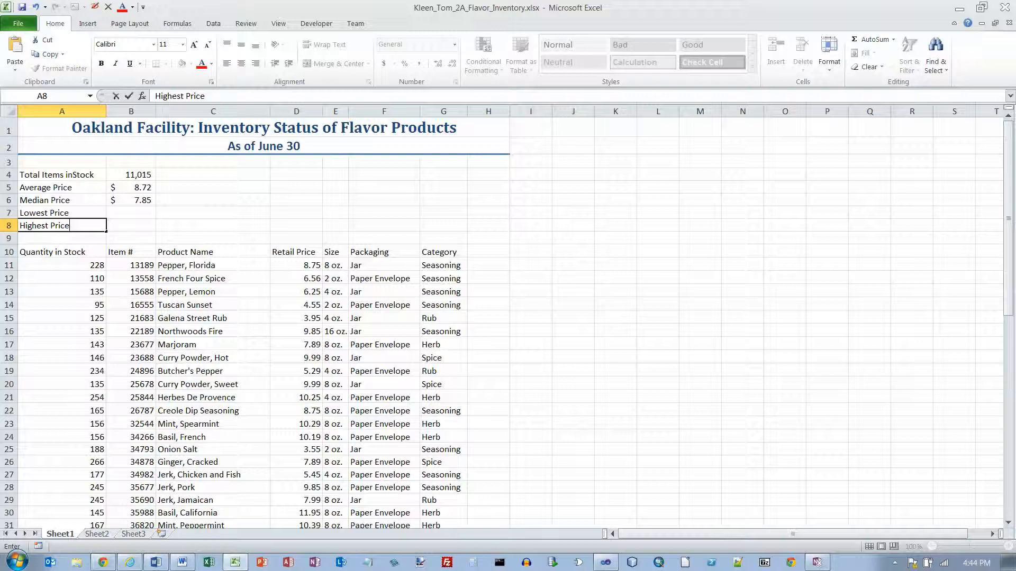
key(Tab)
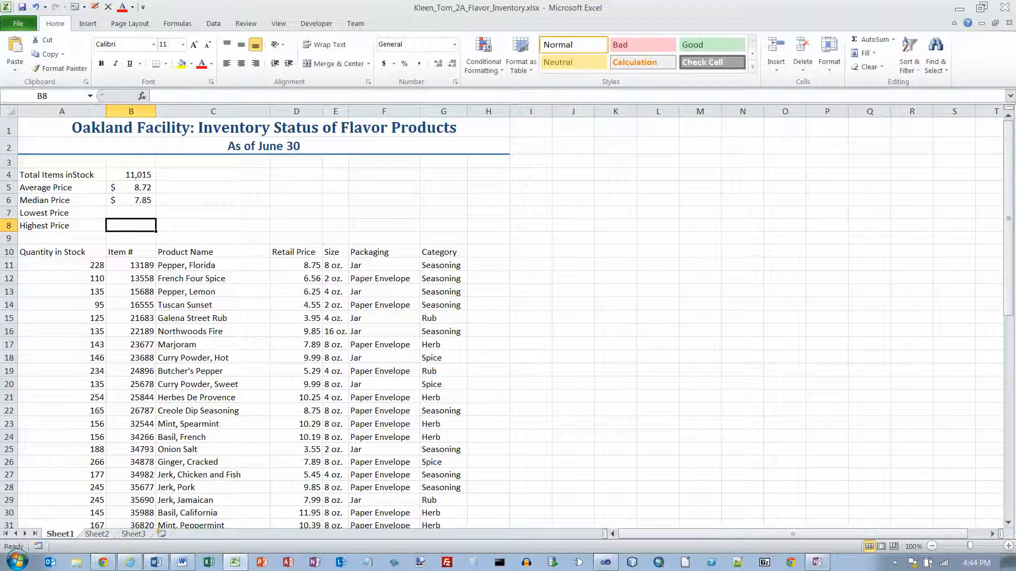
key(Up)
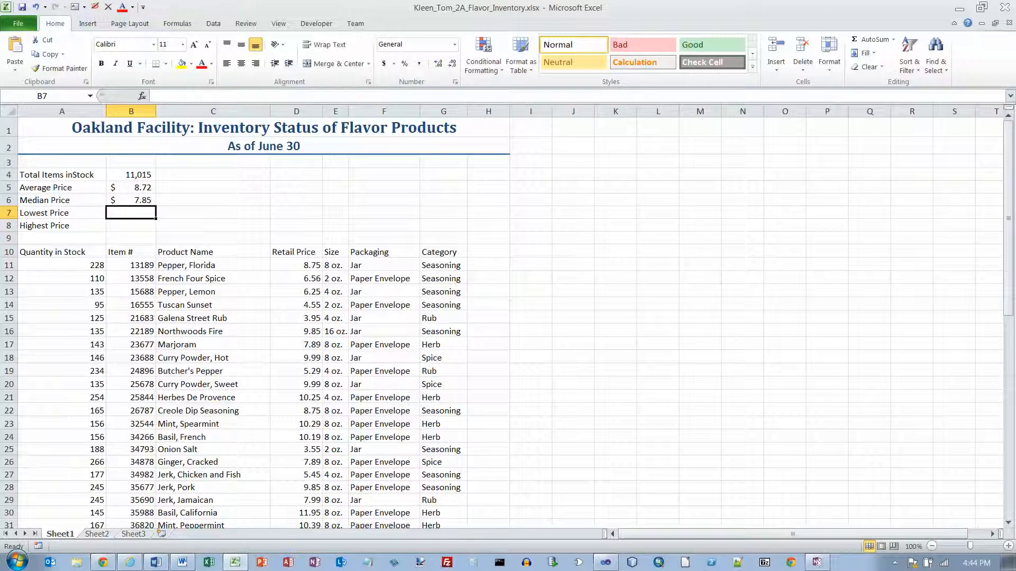
click(177, 24)
click(283, 58)
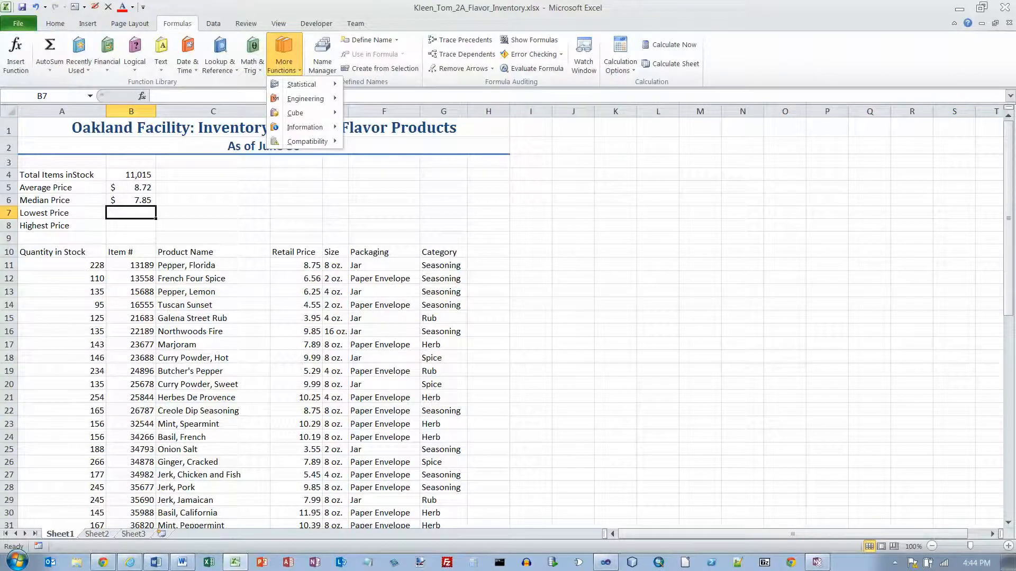
scroll(394, 249, down, 15)
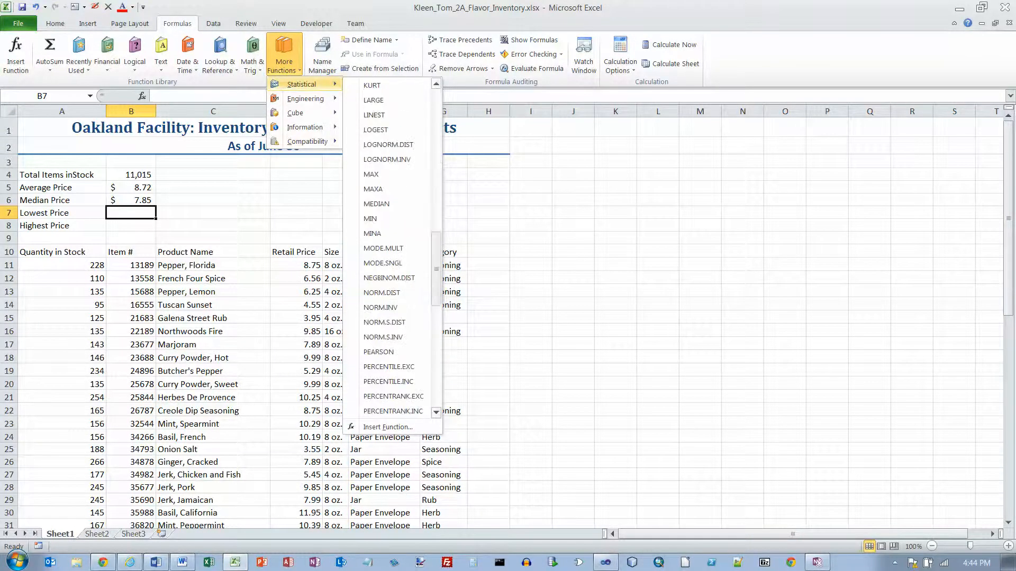
click(55, 24)
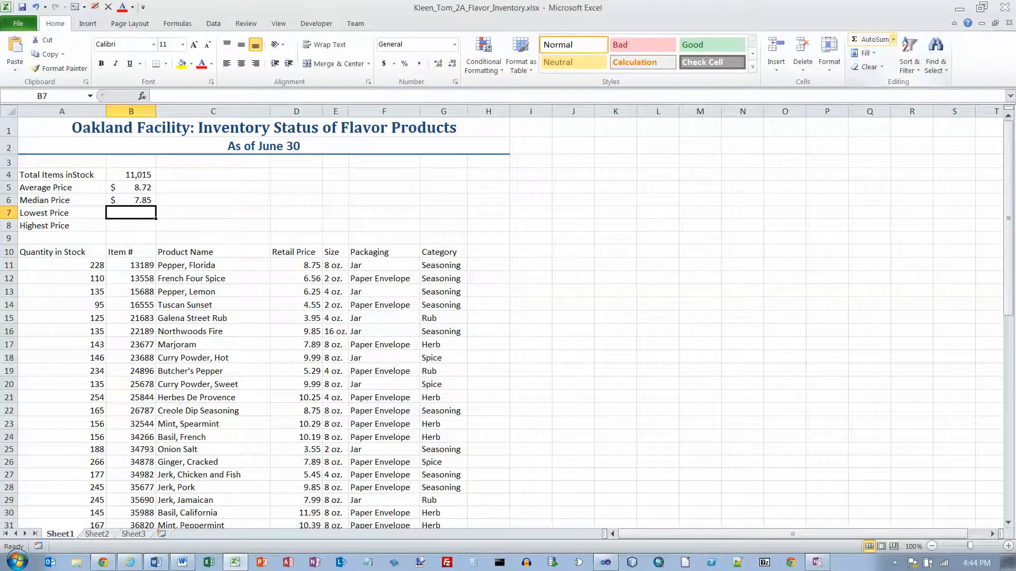
Calculate the lowest retail price in B7 with the formula =MIN(D11:D65)
click(893, 39)
click(876, 111)
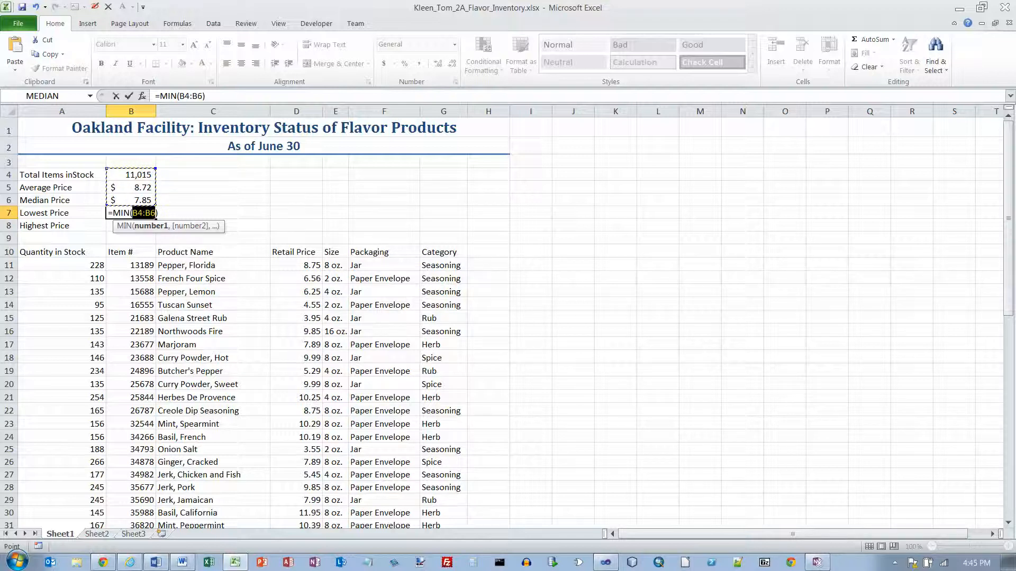
drag(312, 265, 317, 507)
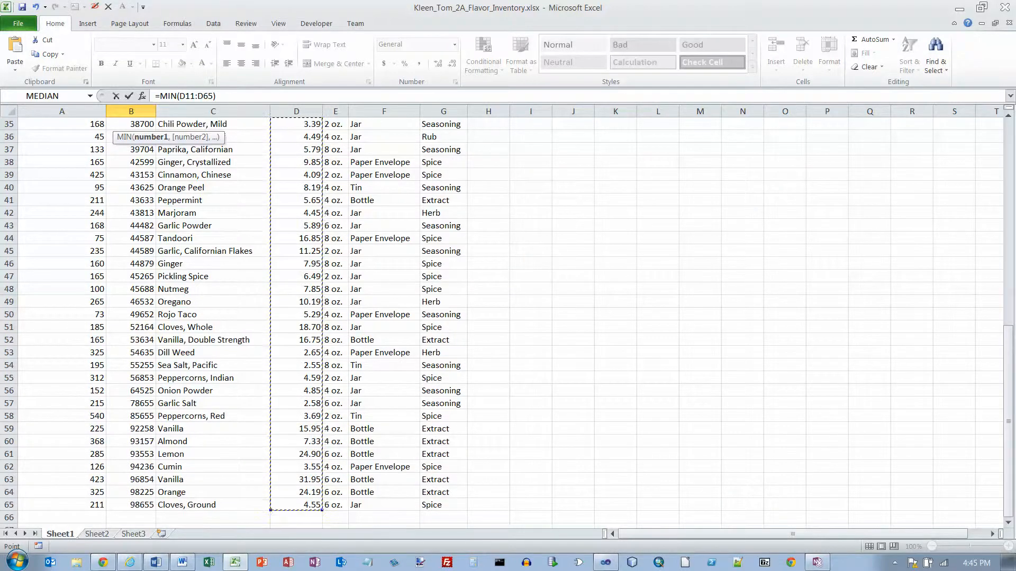
scroll(316, 507, up, 11)
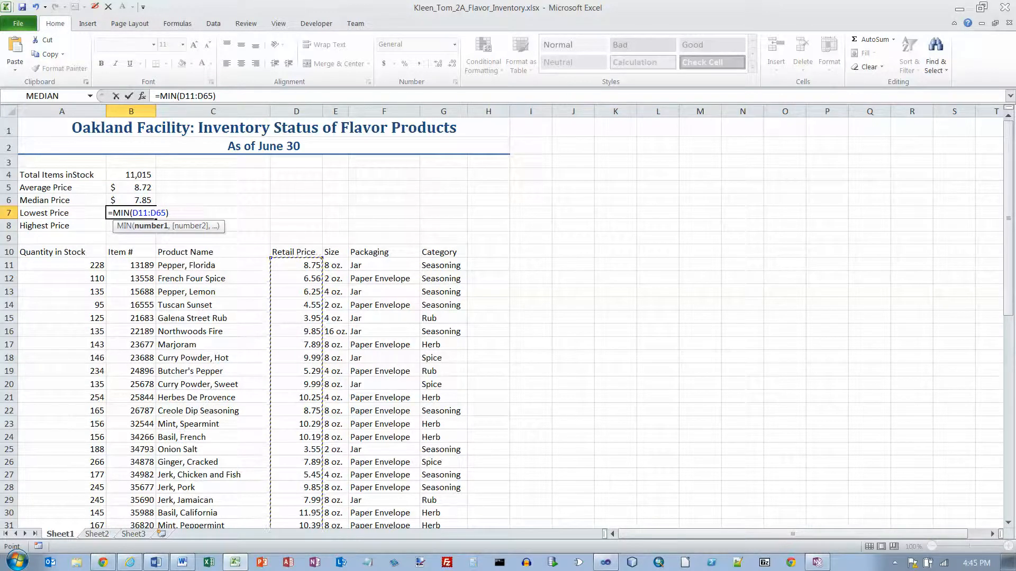
key(Return)
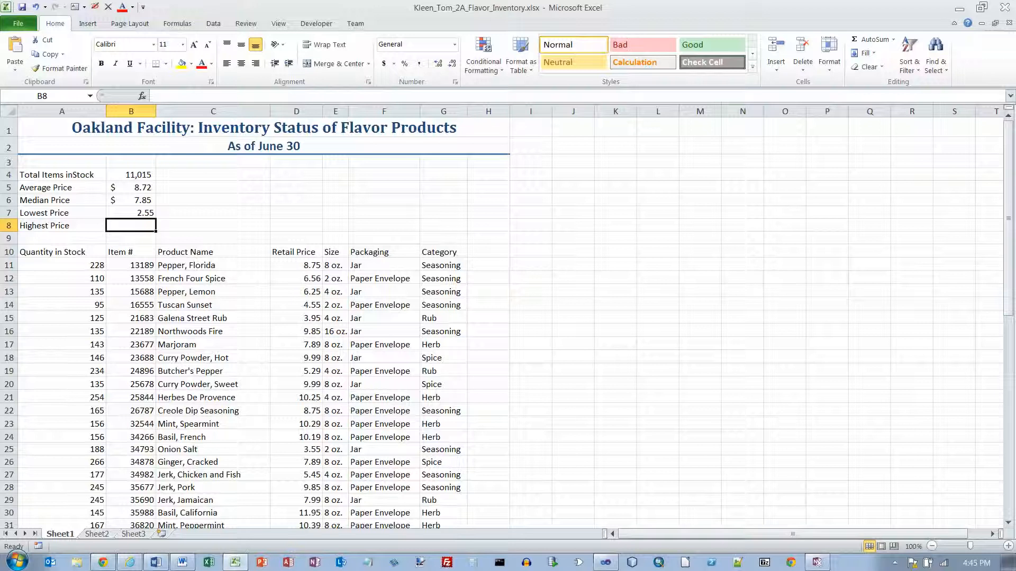
Calculate the highest retail price in B8 with the formula =MAX(D11:D65)
text(=)
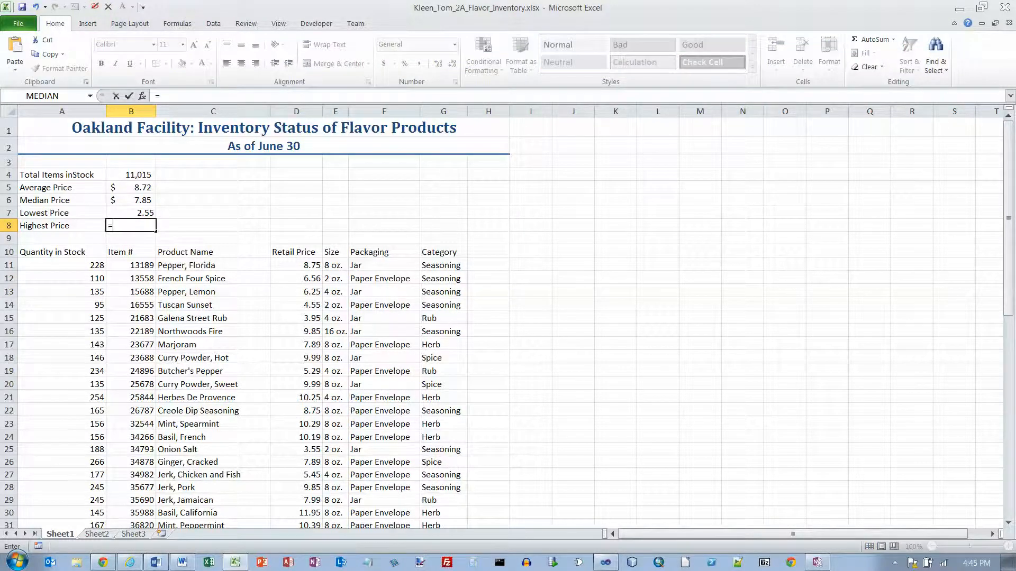
text(max()
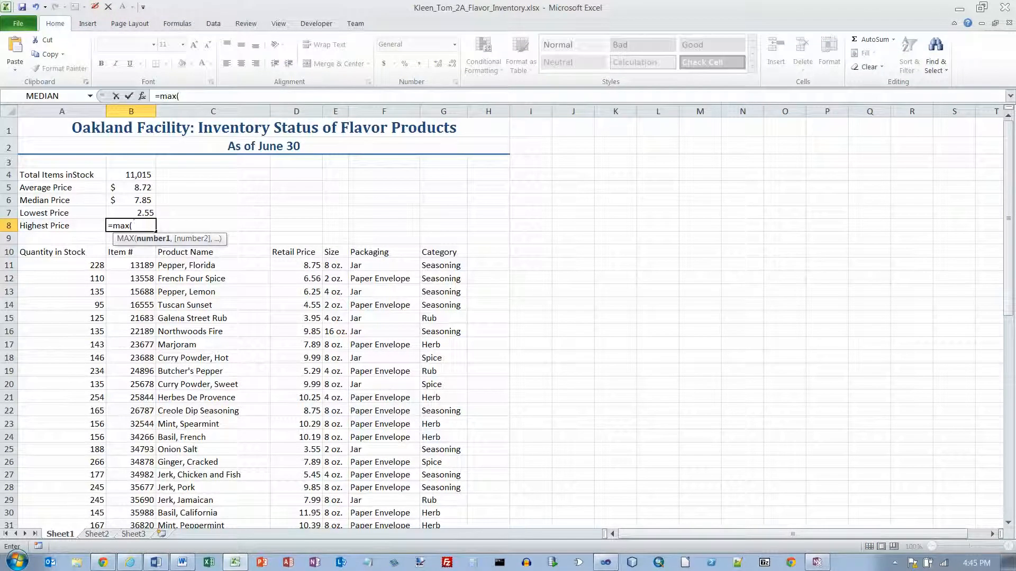
text(d)
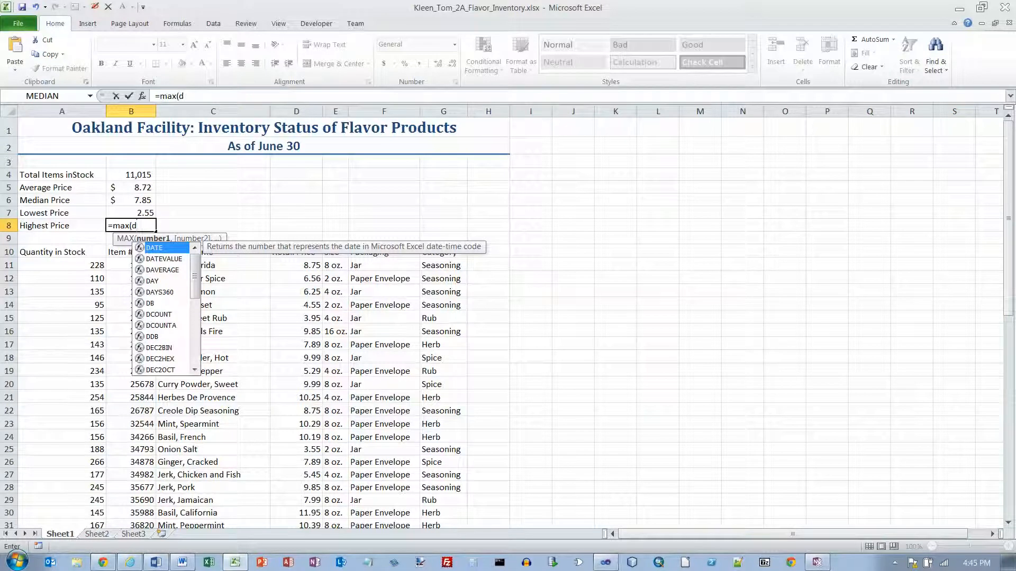
text(1)
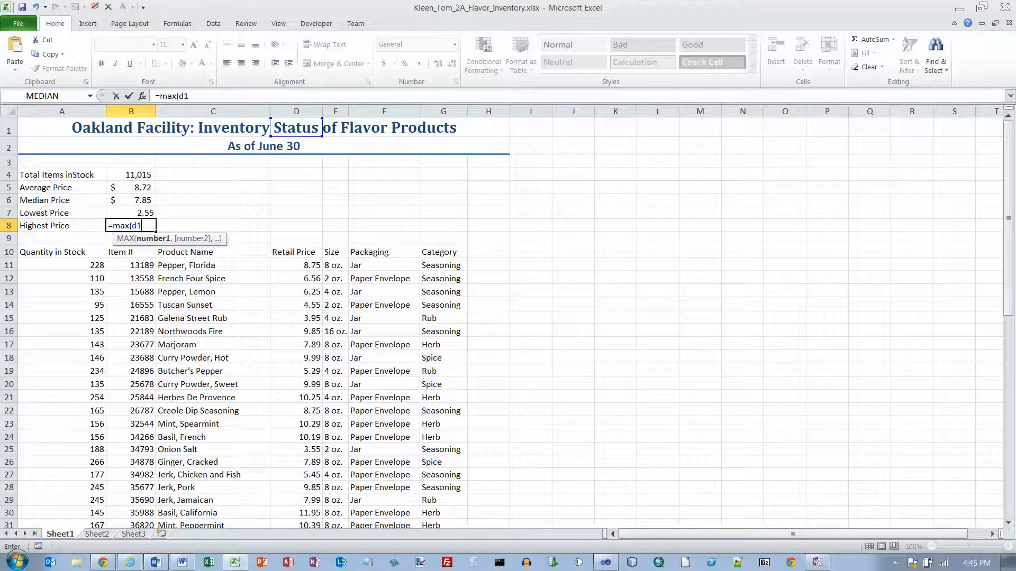
text(1:d656)
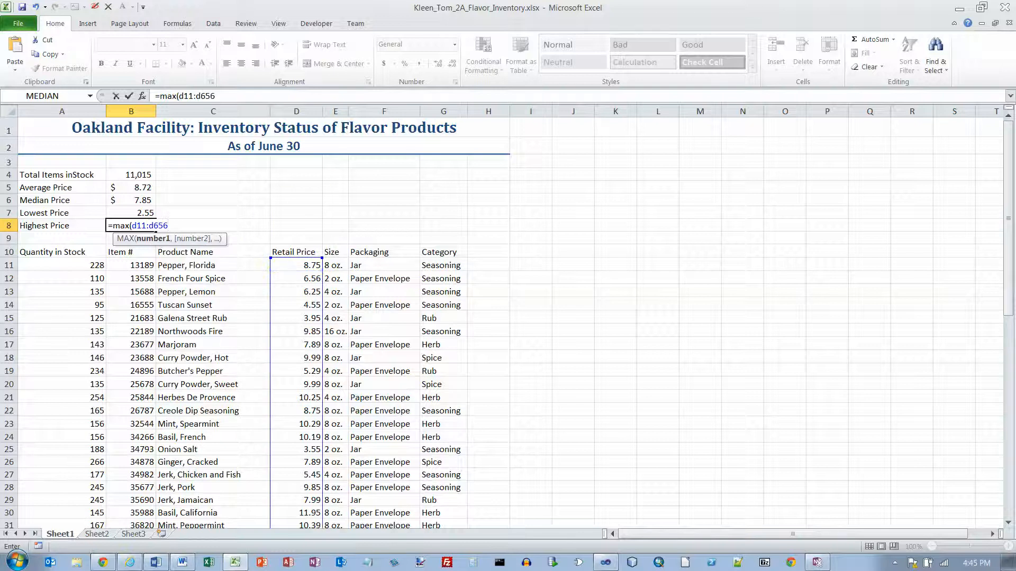
key(BackSpace)
text())
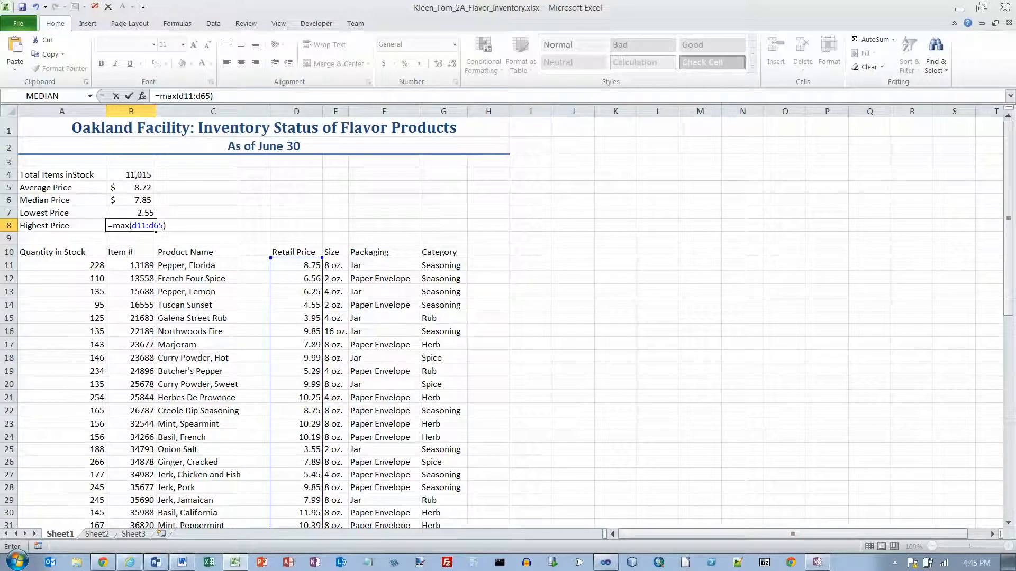
key(Return)
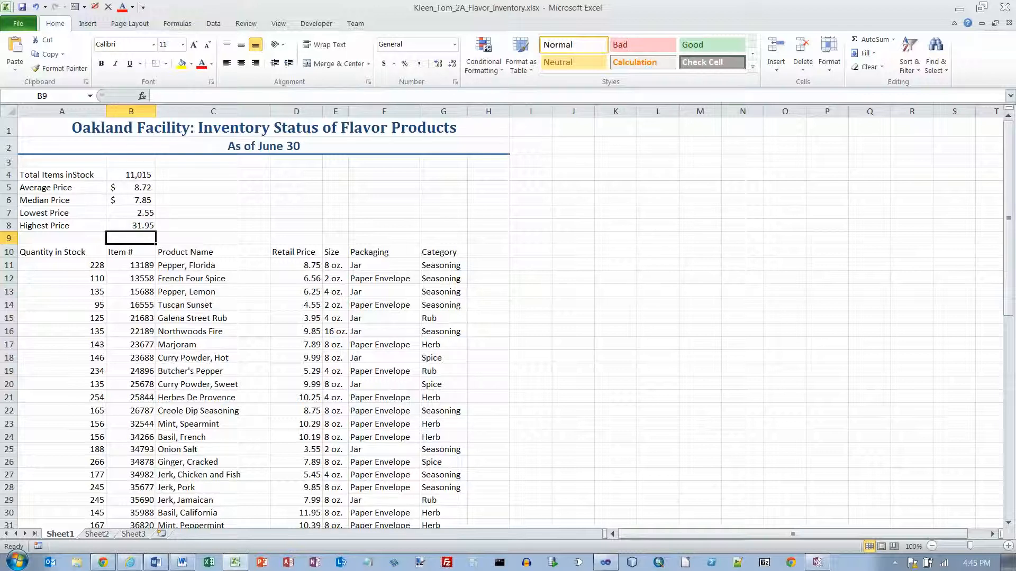
Apply the Accounting Number Format to the lowest and highest prices in B7:B8
drag(131, 213, 131, 225)
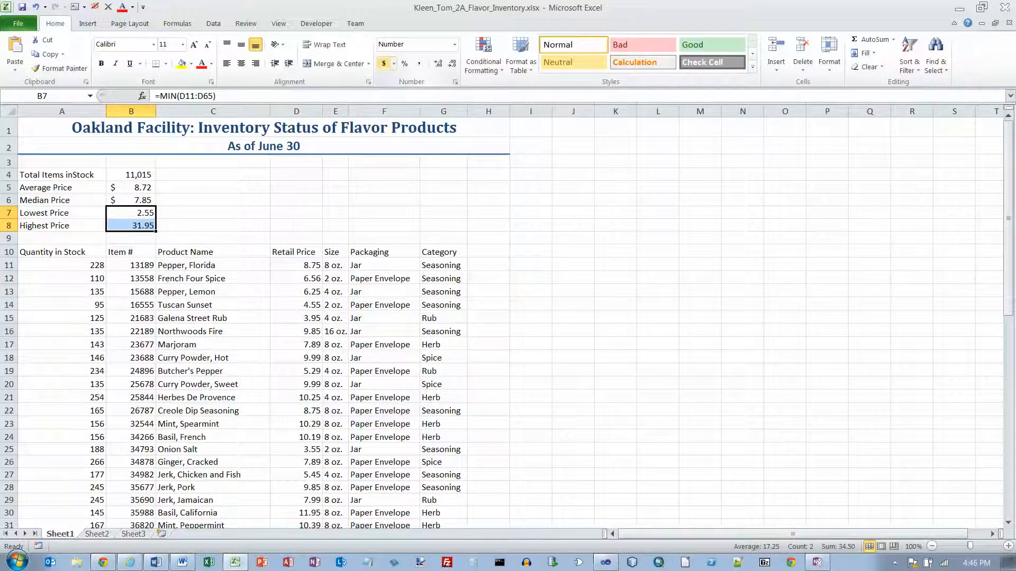
click(384, 63)
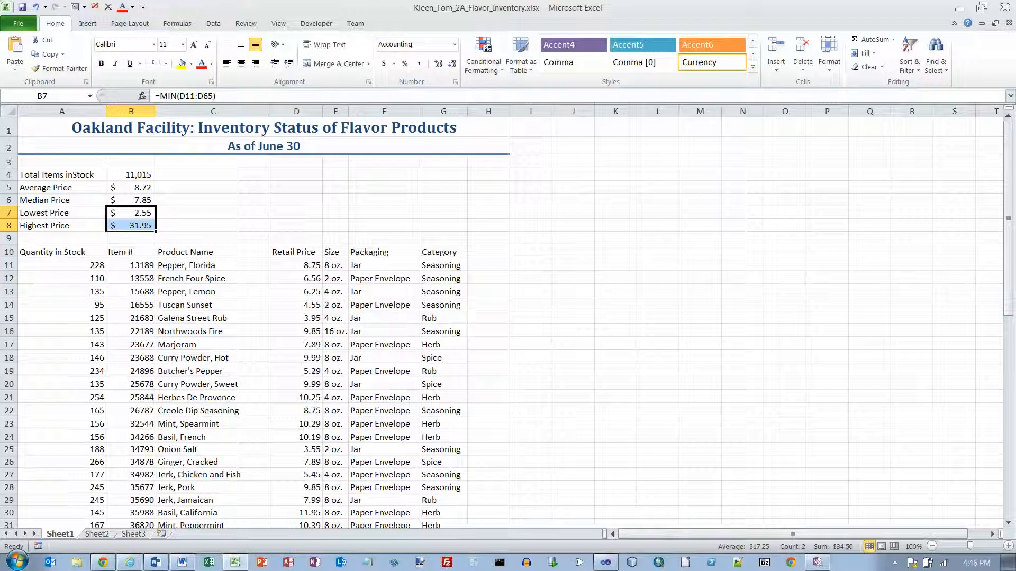
Move the summary block A4:B8 to D4:E8 and autofit the widths of columns E and D
drag(62, 175, 131, 226)
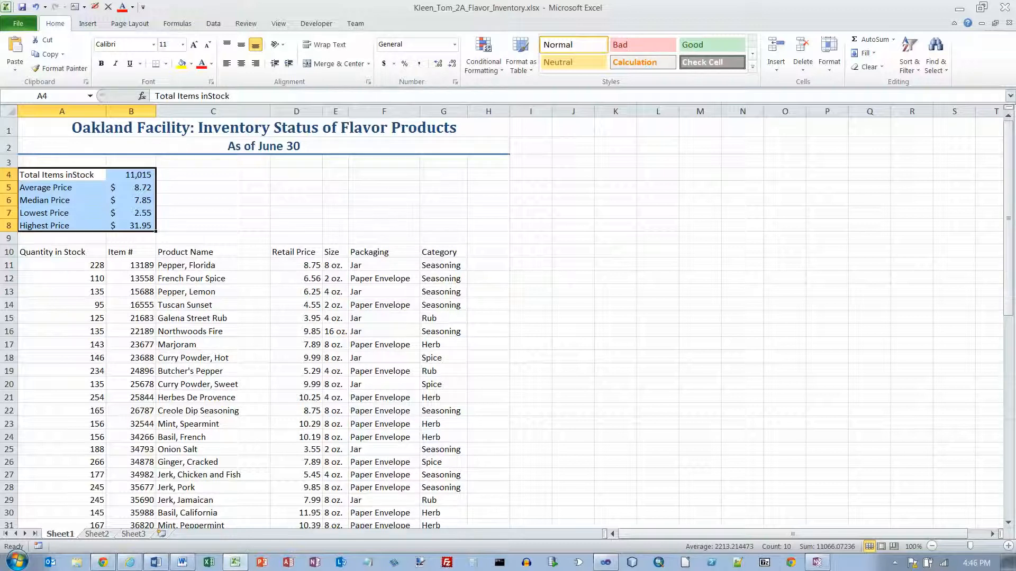
drag(19, 182, 277, 183)
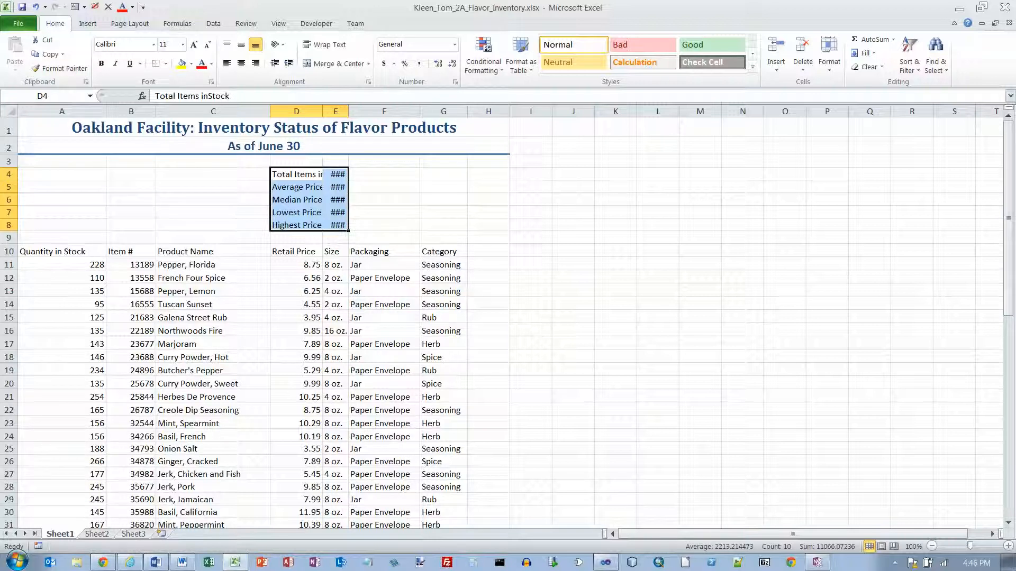
mouse_move(349, 111)
mouse_down()
mouse_move(560, 111)
mouse_move(349, 112)
mouse_up()
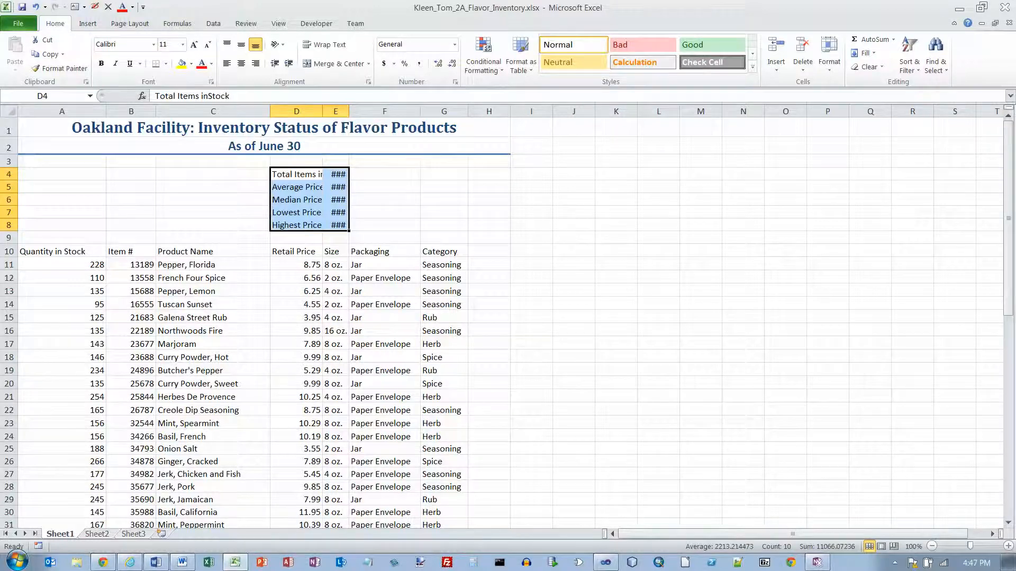
double_click(350, 111)
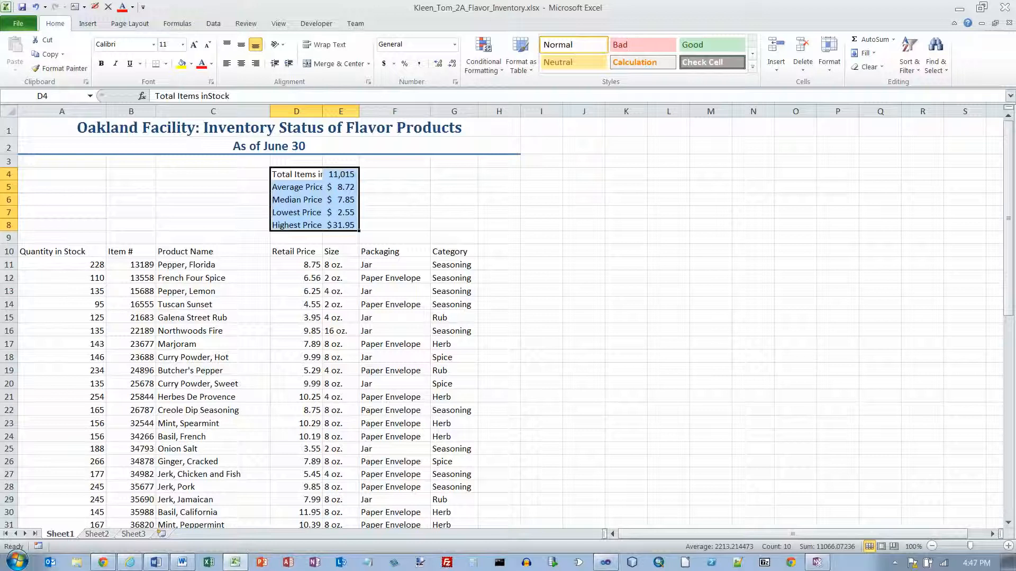
double_click(323, 111)
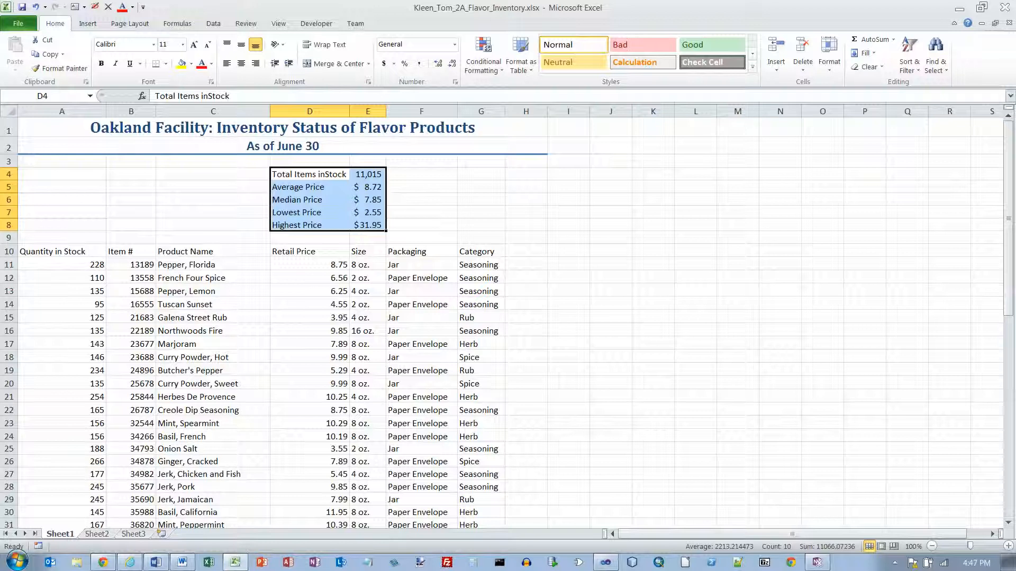
Apply the 20% - Accent1 cell style to the summary block D4:E8
drag(309, 174, 310, 226)
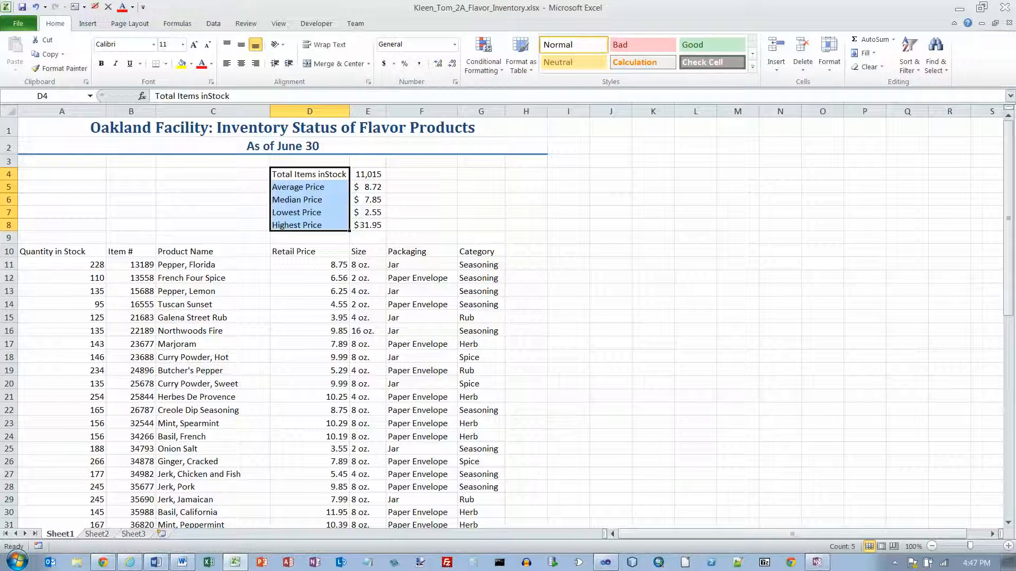
drag(309, 174, 368, 226)
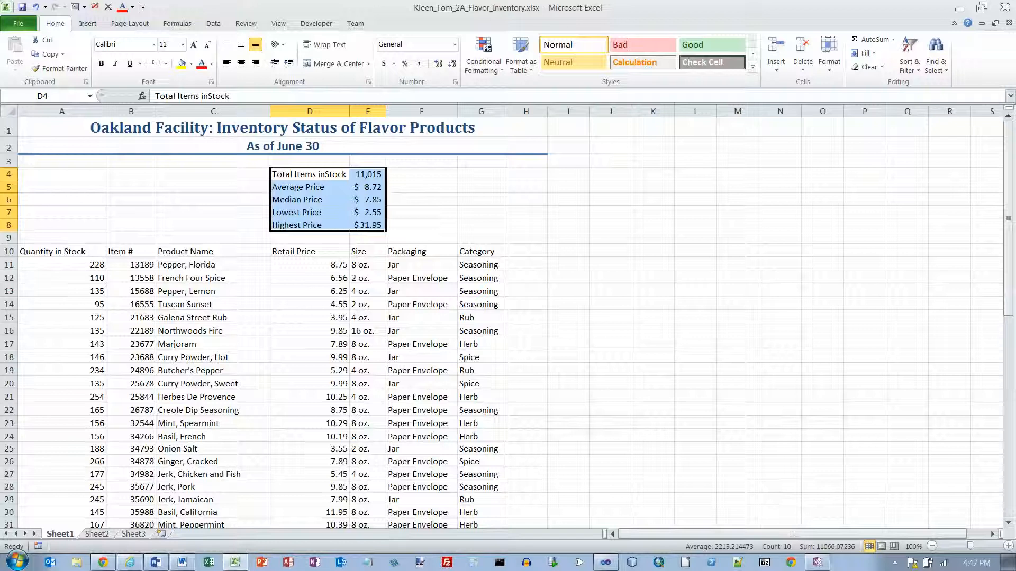
click(751, 65)
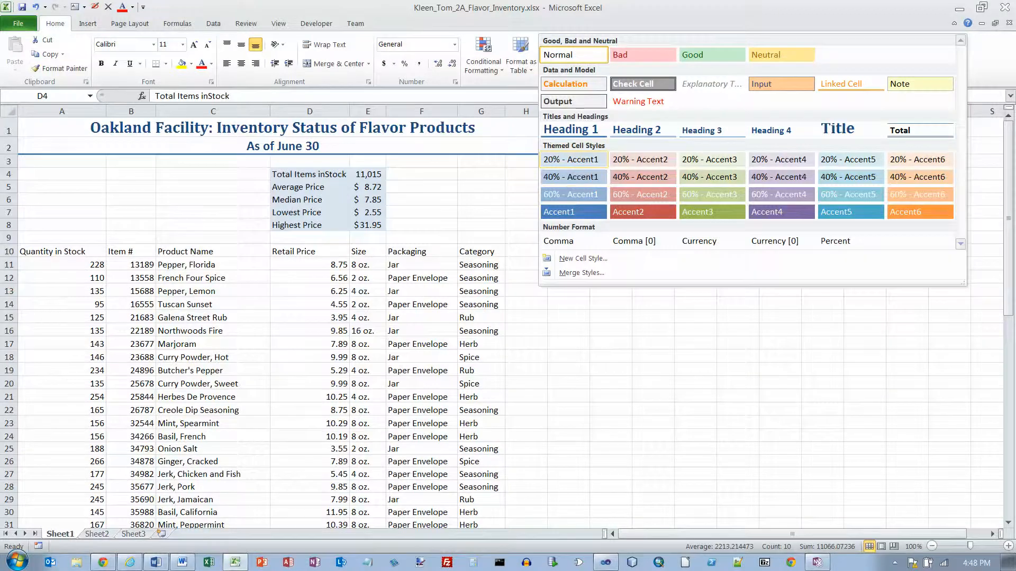
click(571, 176)
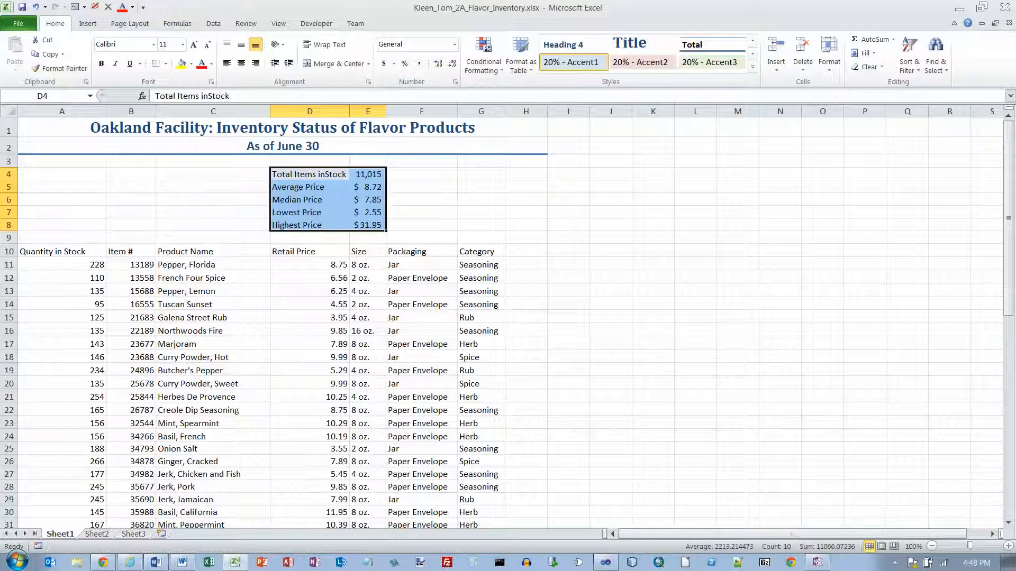
Merge and center cells C4:C8 and set the merged cell's text orientation to 30 degrees
drag(212, 174, 212, 225)
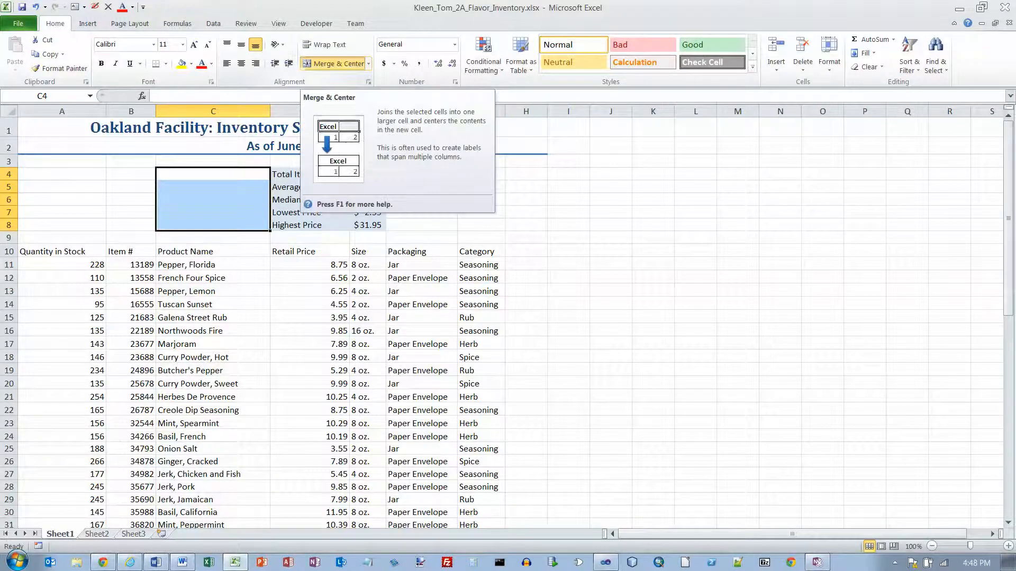
click(333, 63)
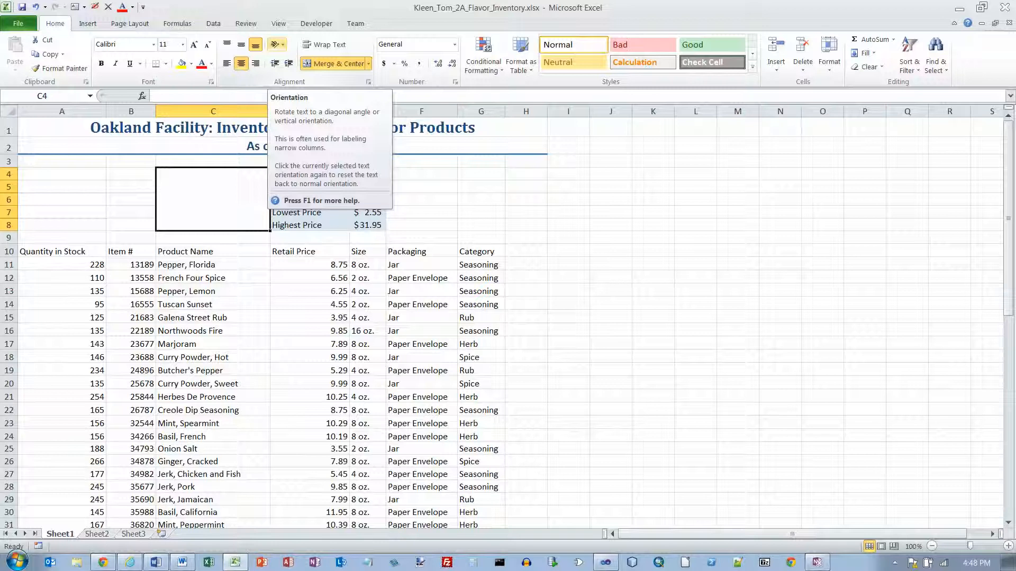
click(276, 45)
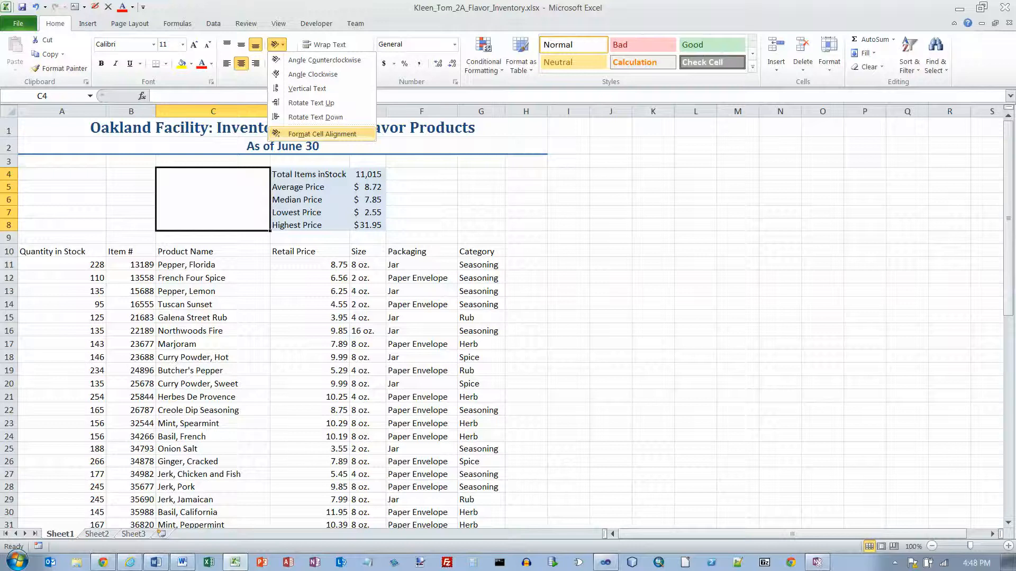
click(322, 134)
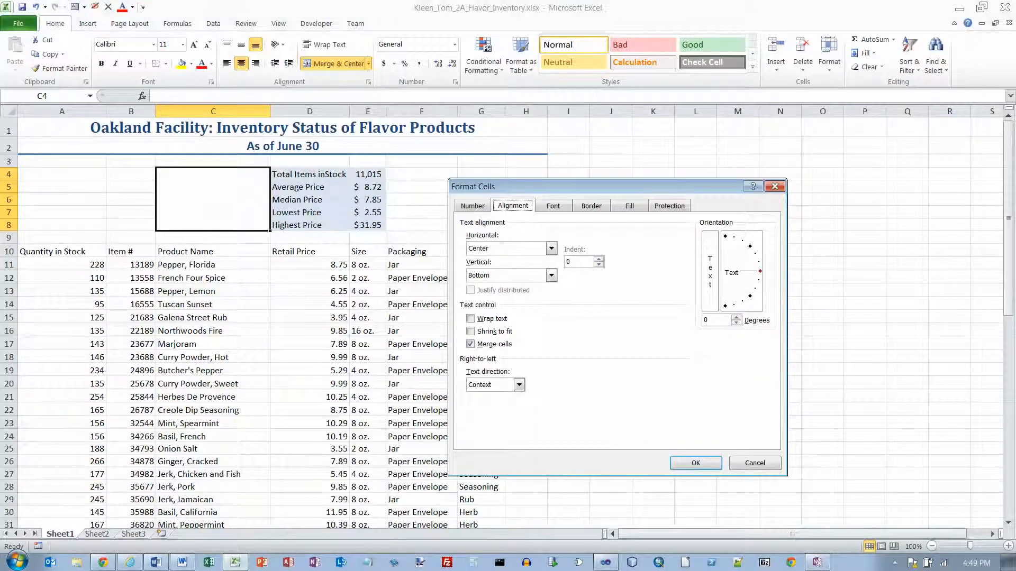
drag(530, 186, 479, 128)
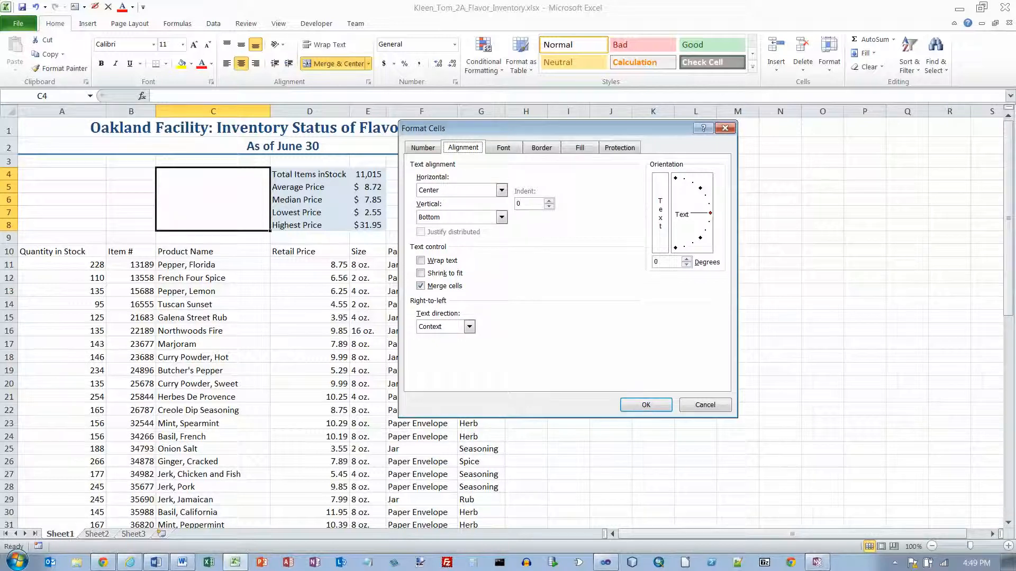
drag(710, 213, 705, 195)
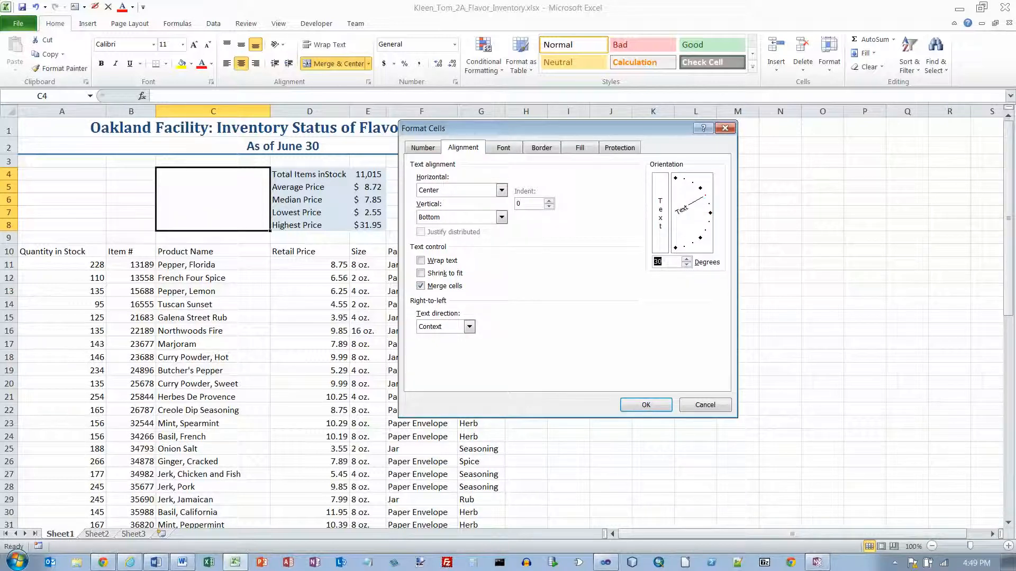
click(664, 262)
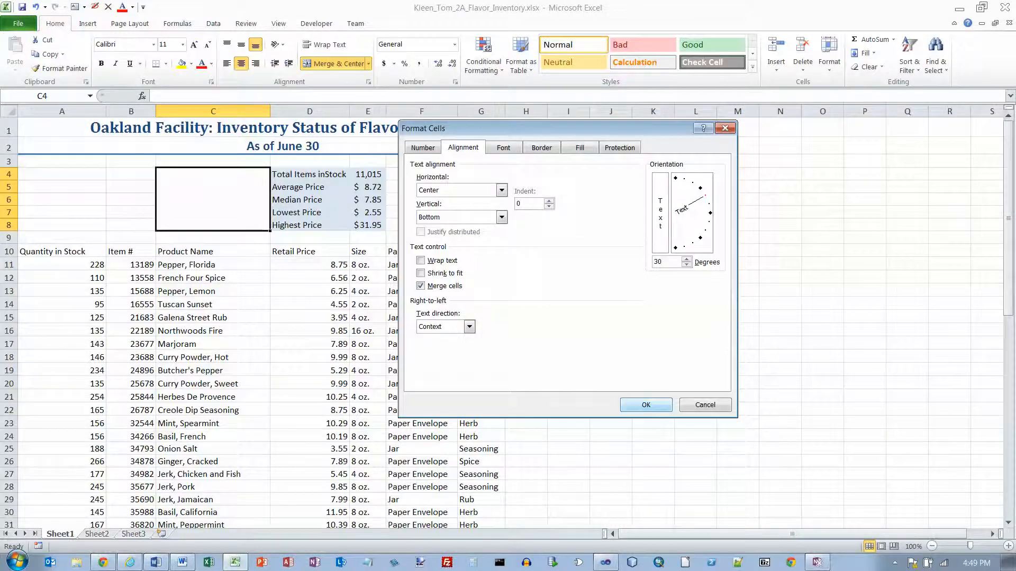
click(646, 405)
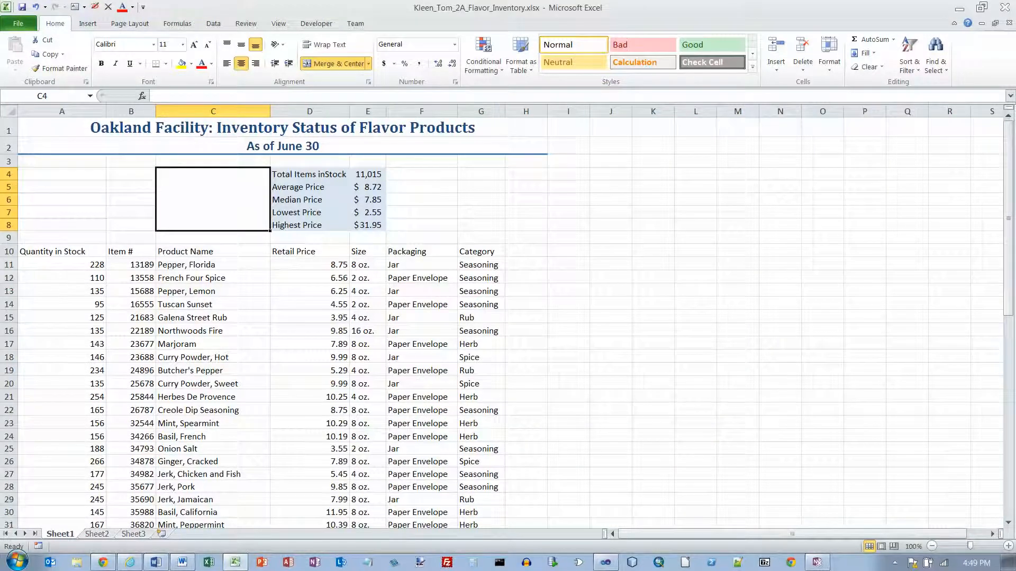
Enter the label "Flavor Statistics" in the merged cell C4
text(Flabo)
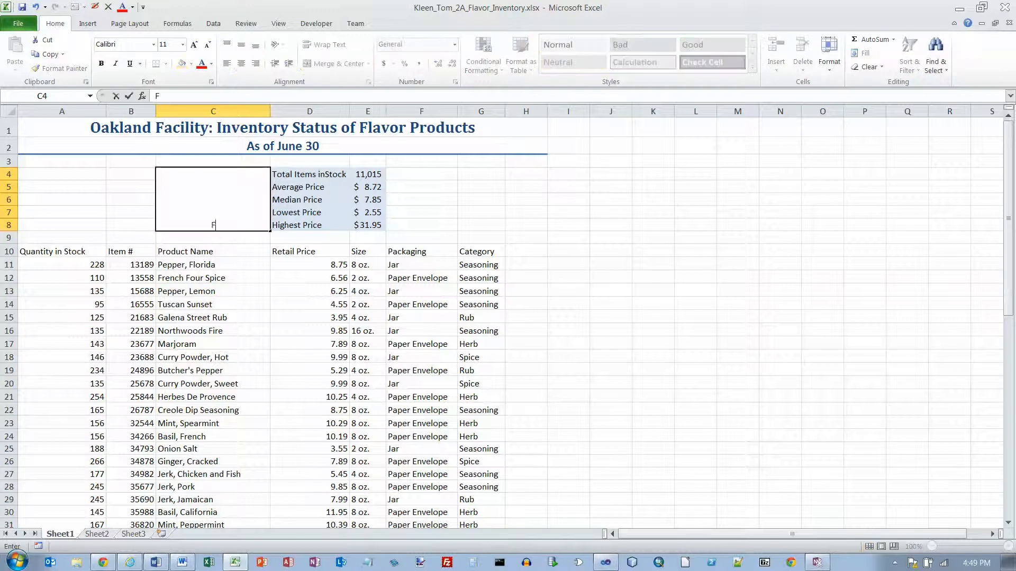
key(BackSpace)
key(BackSpace)
text(vor Statistics)
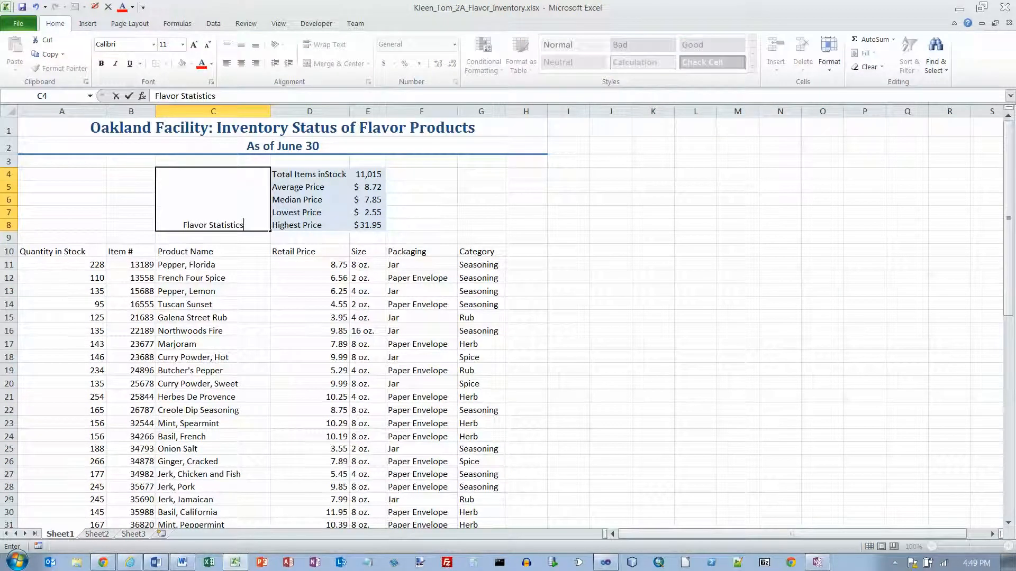
key(Return)
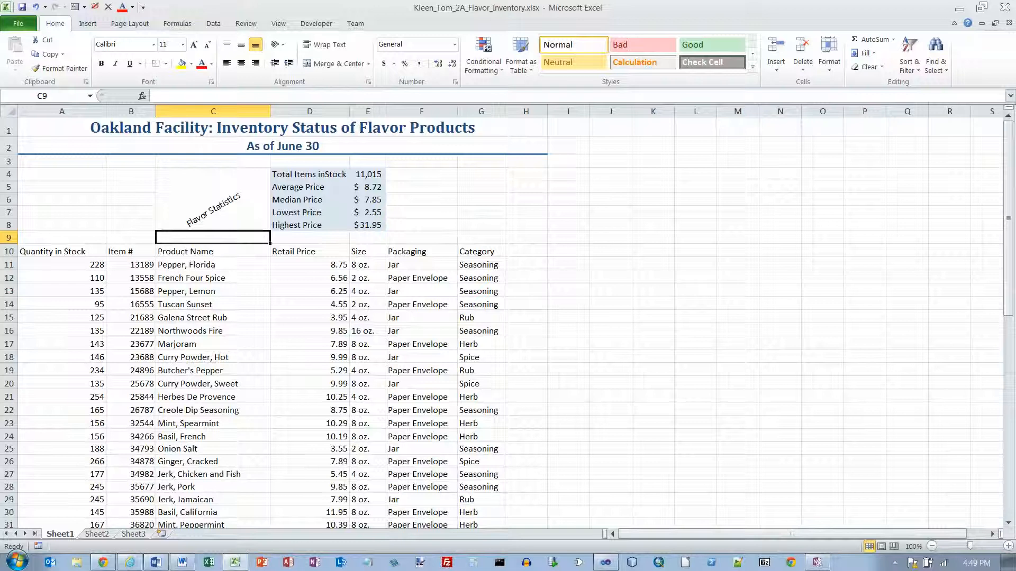
Format the "Flavor Statistics" label as 14-point bold italic in the dark blue theme color and align it right
click(212, 199)
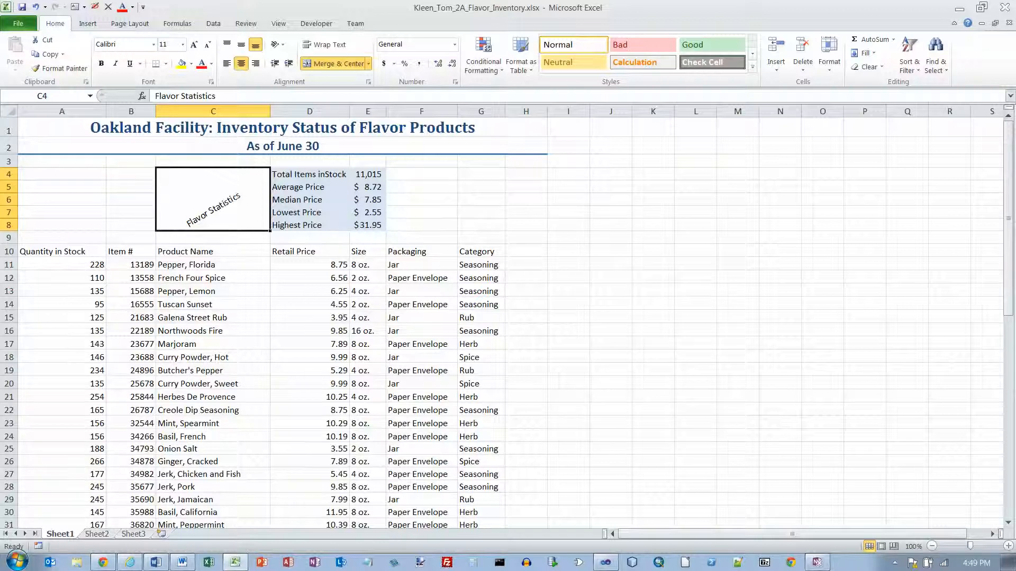
click(182, 44)
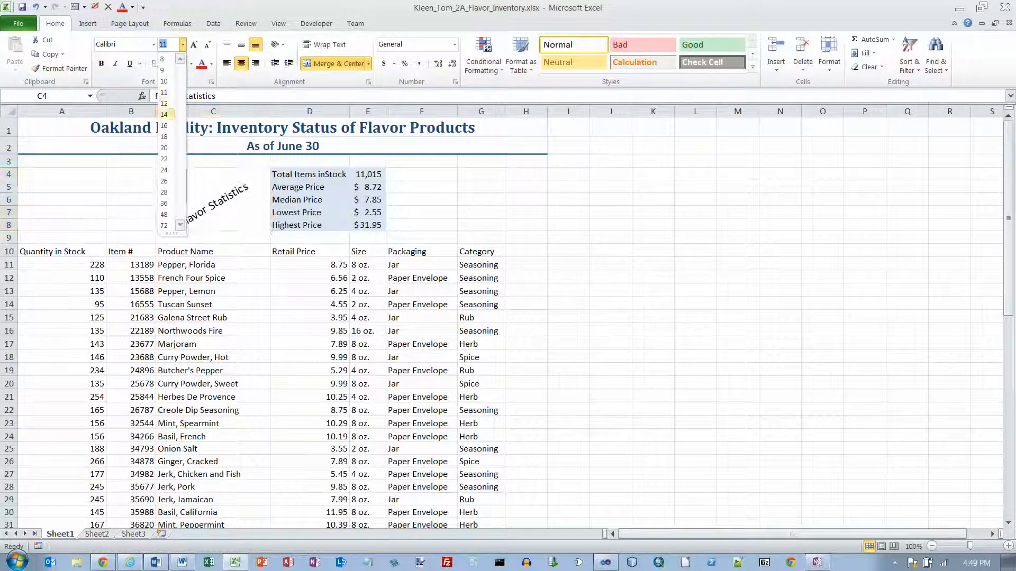
click(164, 114)
click(101, 64)
click(115, 64)
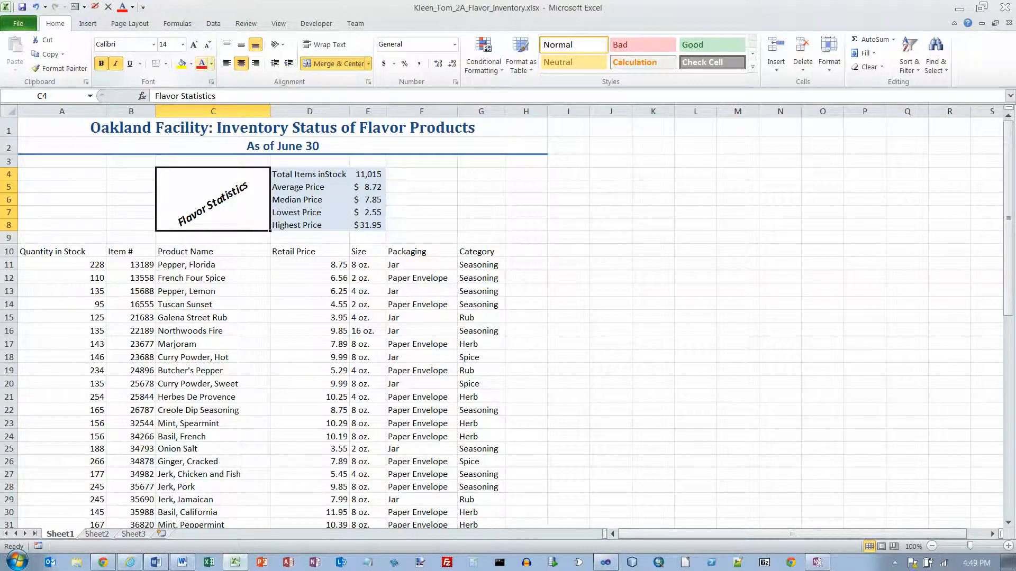
click(211, 64)
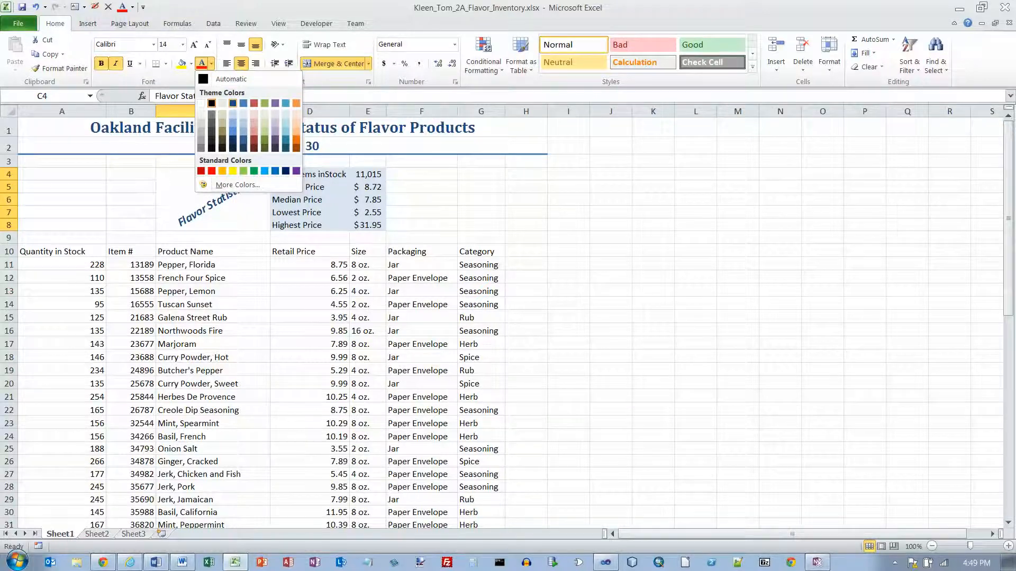
click(232, 103)
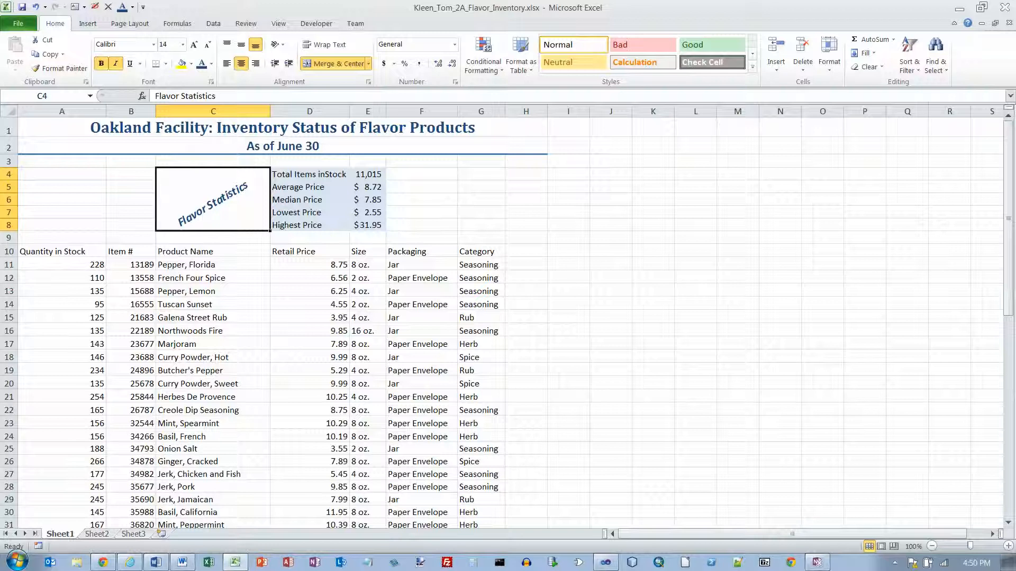
click(255, 63)
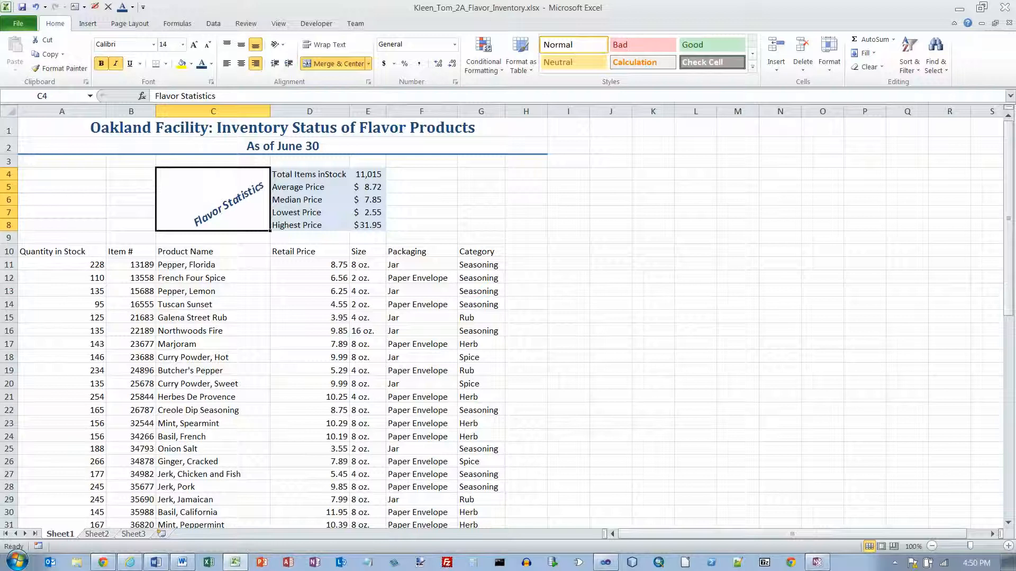
Insert three blank rows at row 9, between the summary block and the product table headings
click(62, 237)
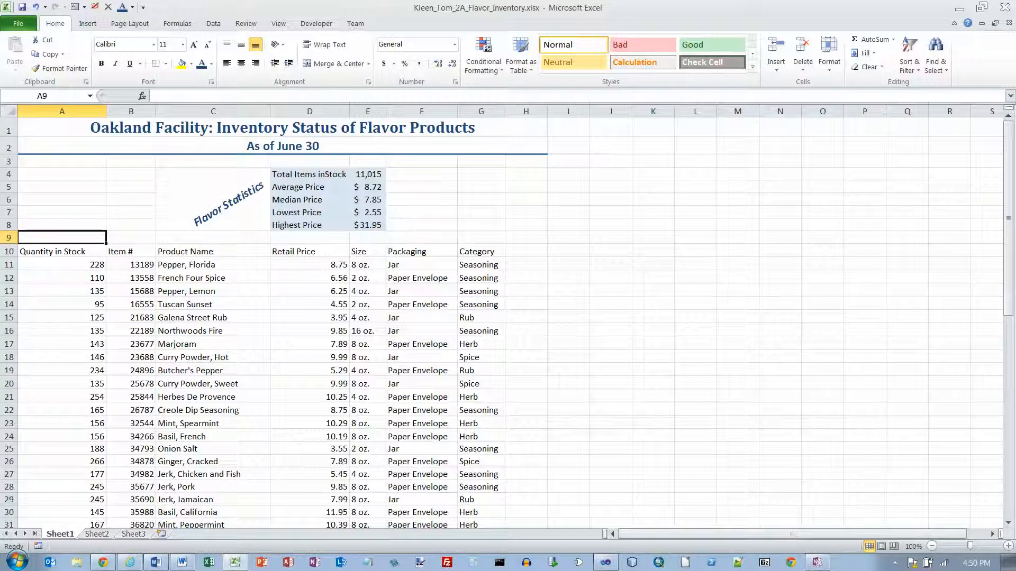
right_click(9, 237)
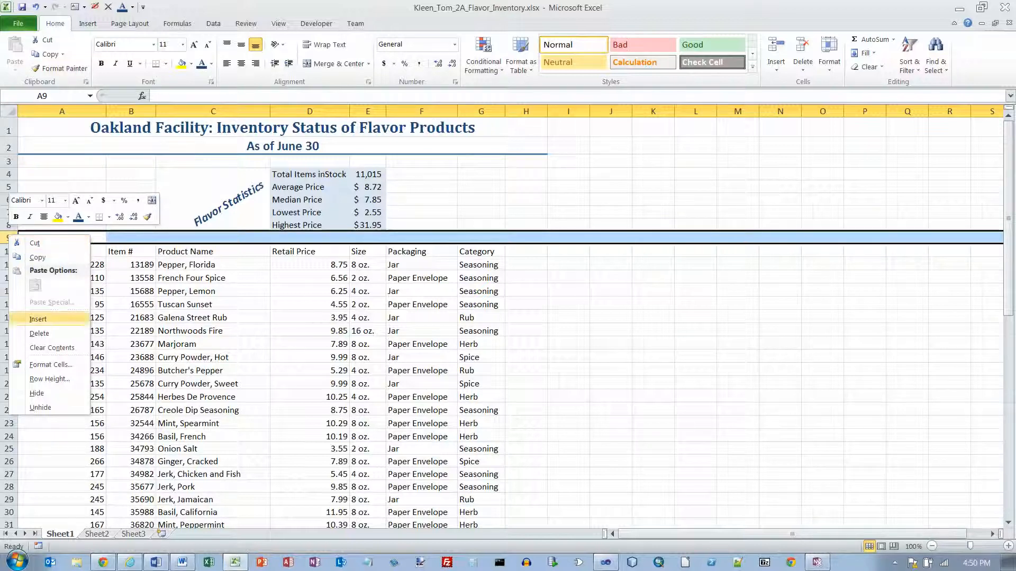
click(38, 319)
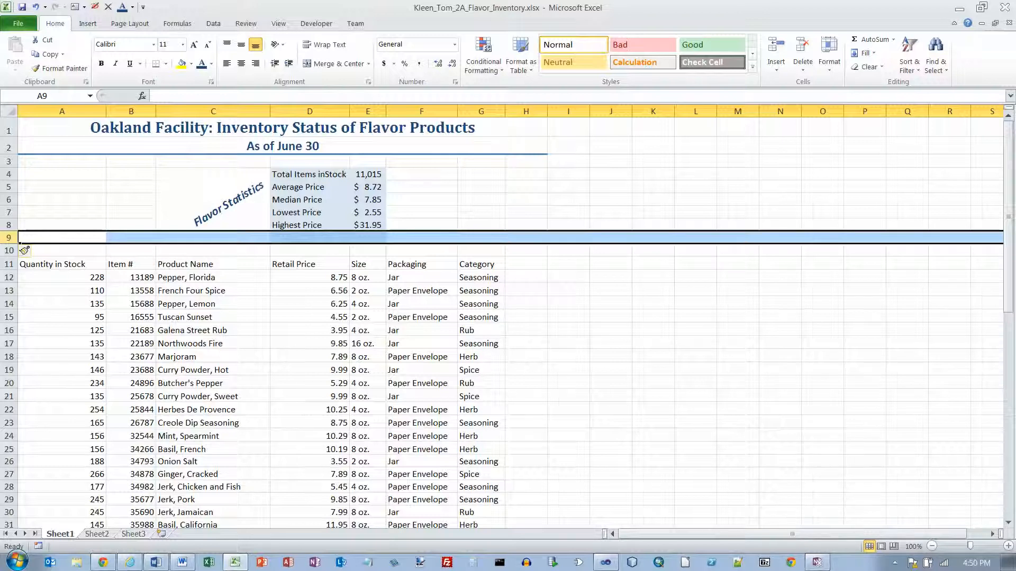
key(F4)
key(F4)
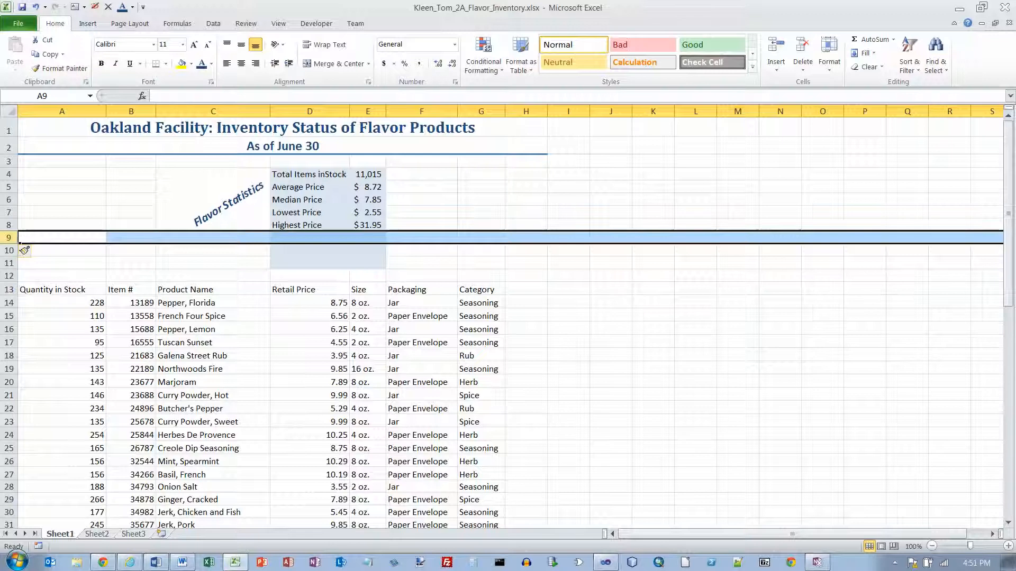
Clear the formatting from cells D9:E11 in the inserted rows
drag(24, 250, 24, 263)
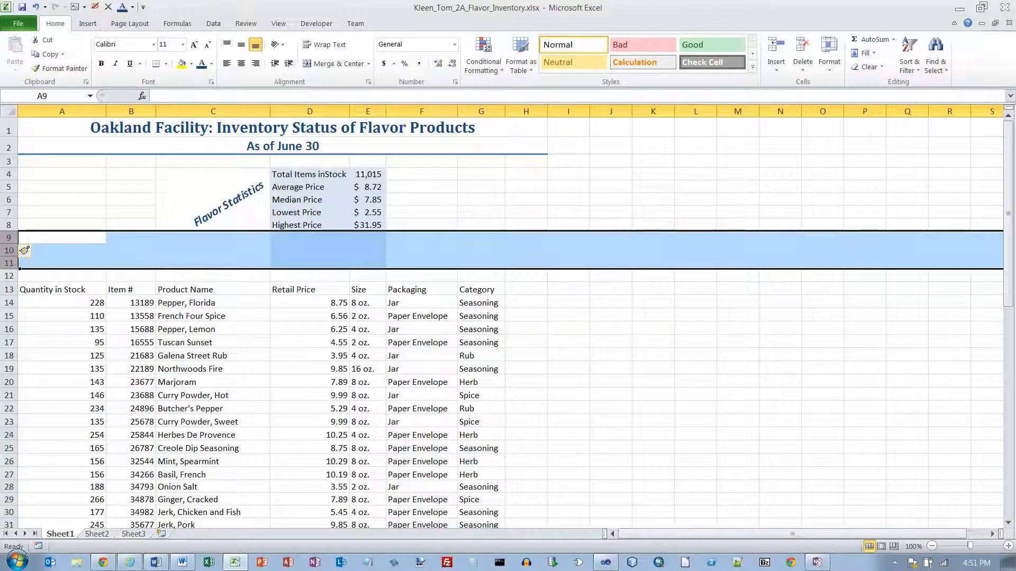
click(310, 237)
drag(310, 237, 368, 263)
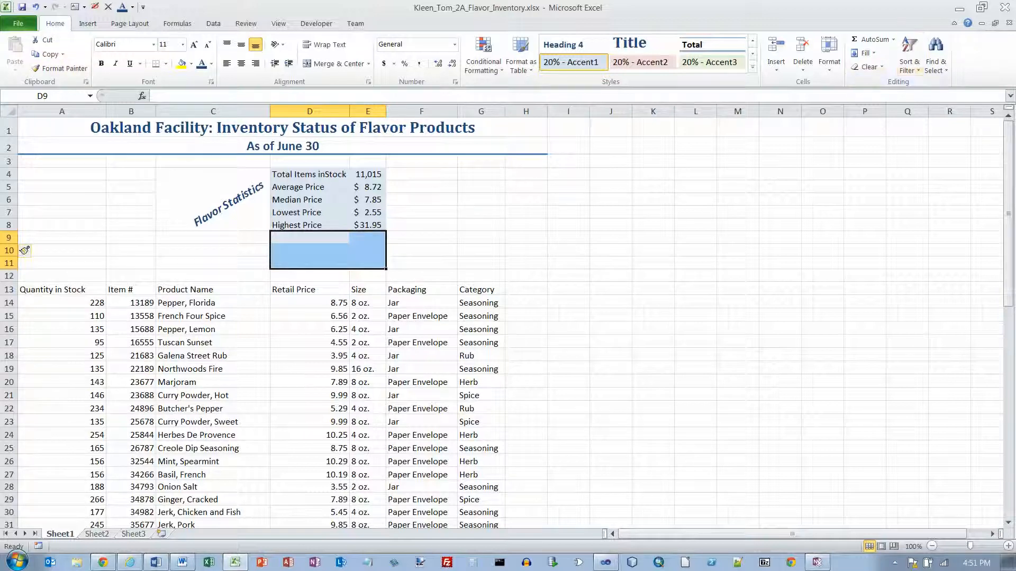
click(868, 67)
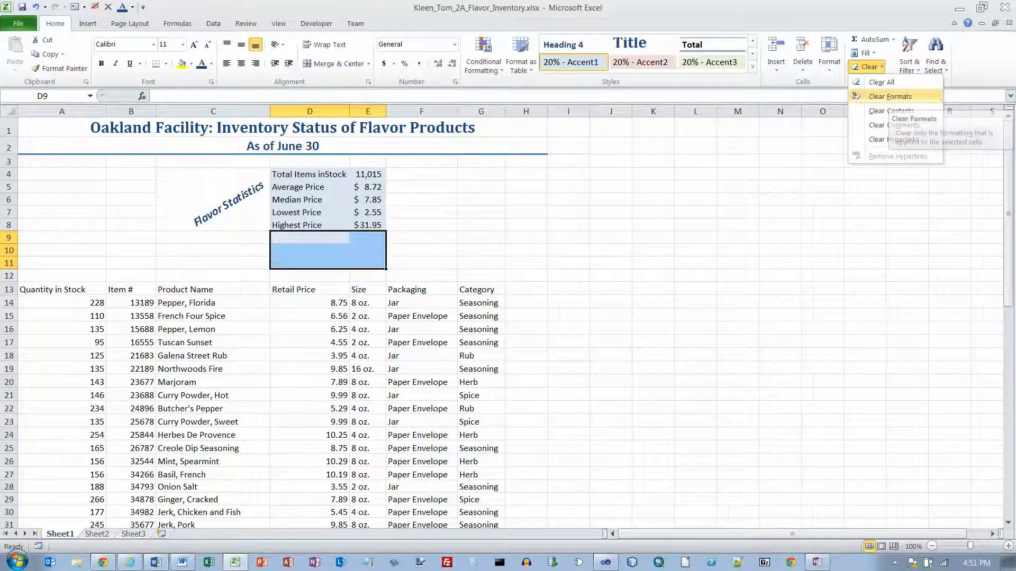
click(890, 96)
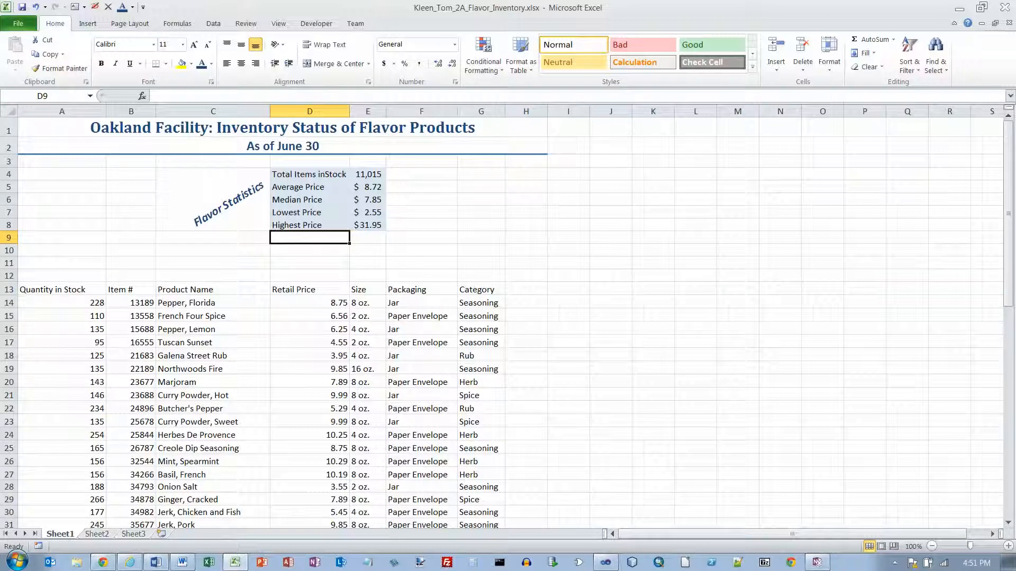
Enter the label "Seasoning Types:" in cell A10
click(368, 174)
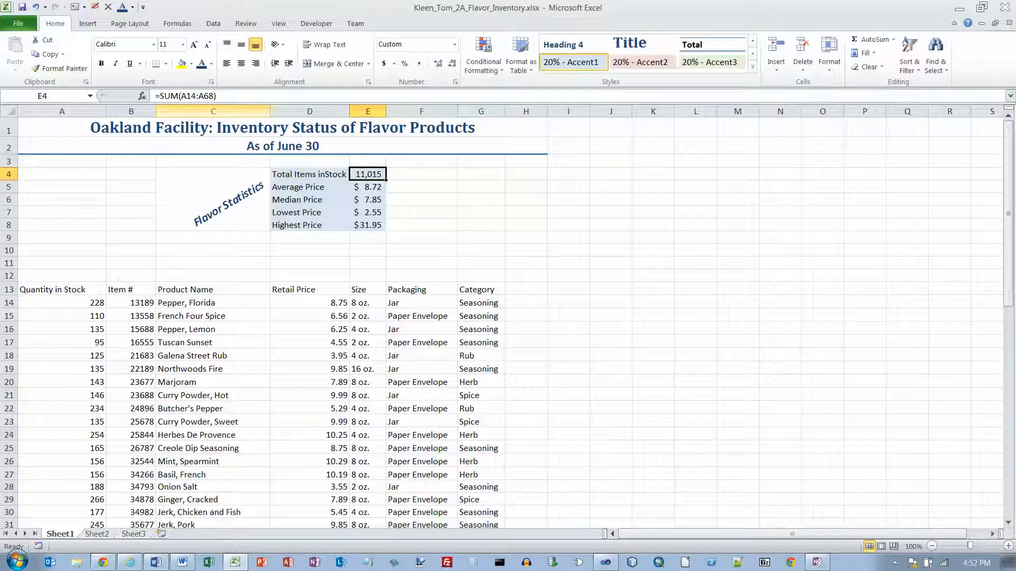
click(62, 250)
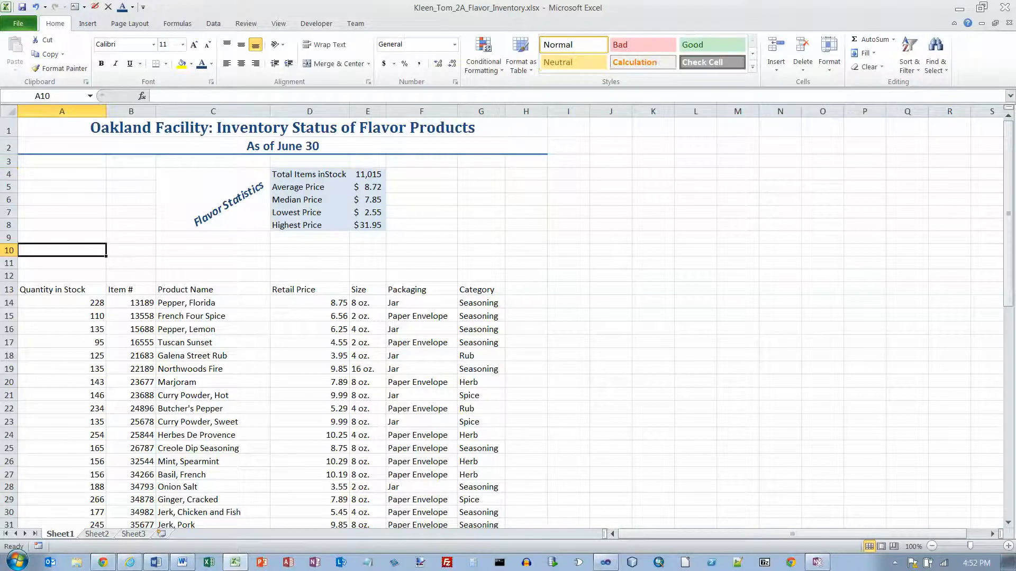
text(Seas)
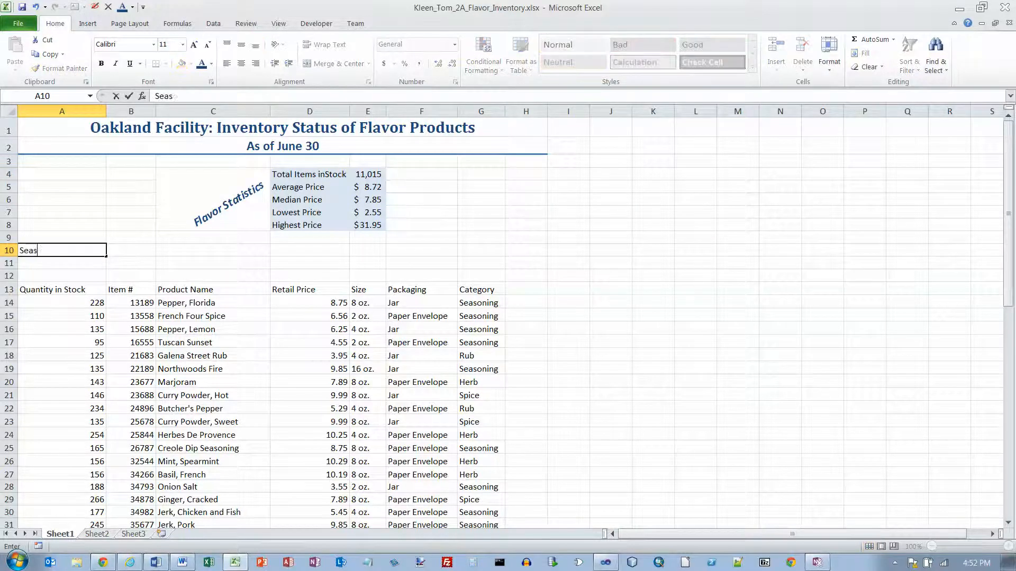
text(oning Types:)
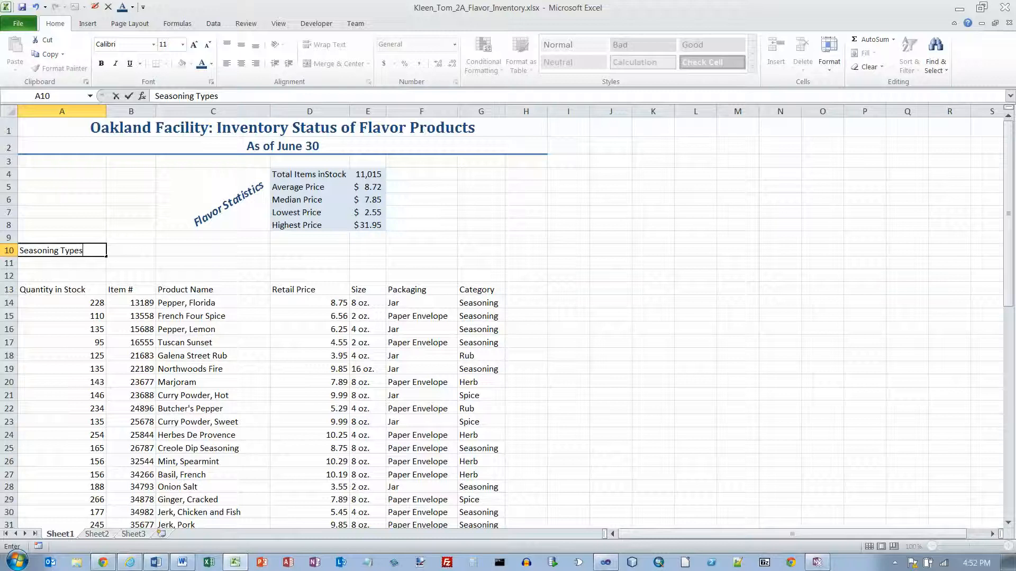
key(Tab)
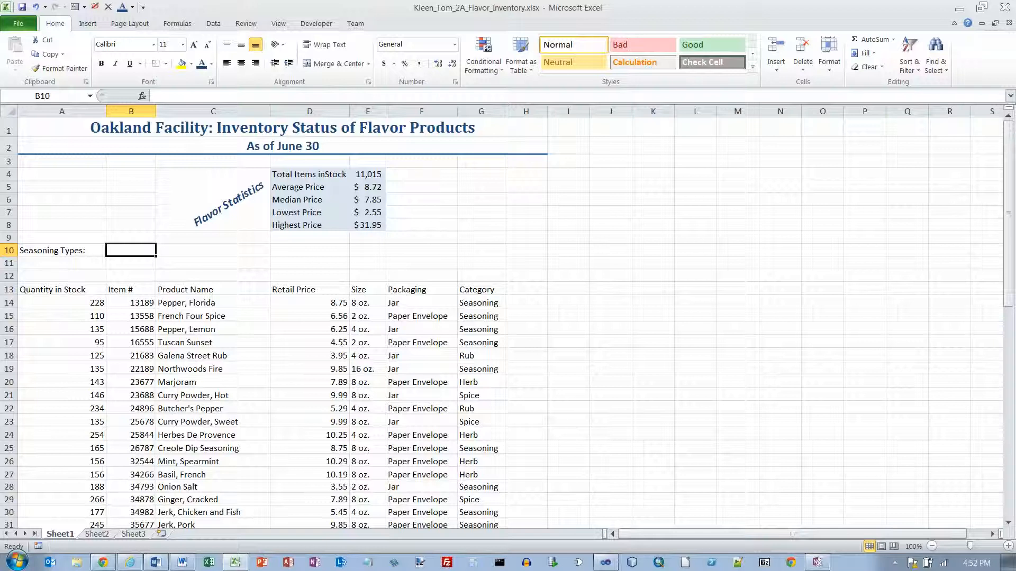
Insert a COUNTIF function in cell B10 with the range G14:G68 and the criteria "Seasoning"
click(177, 23)
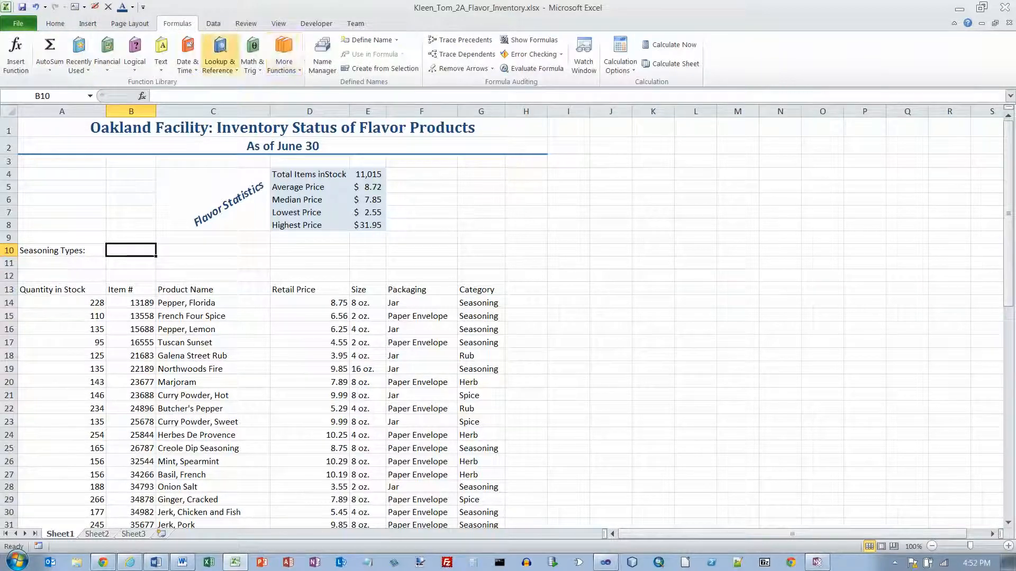
click(283, 58)
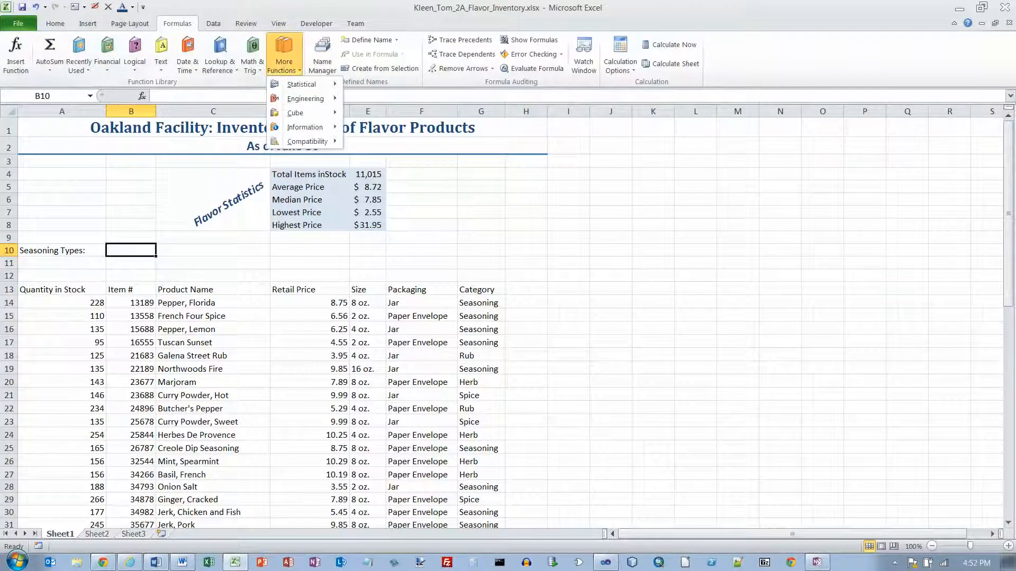
mouse_move(302, 84)
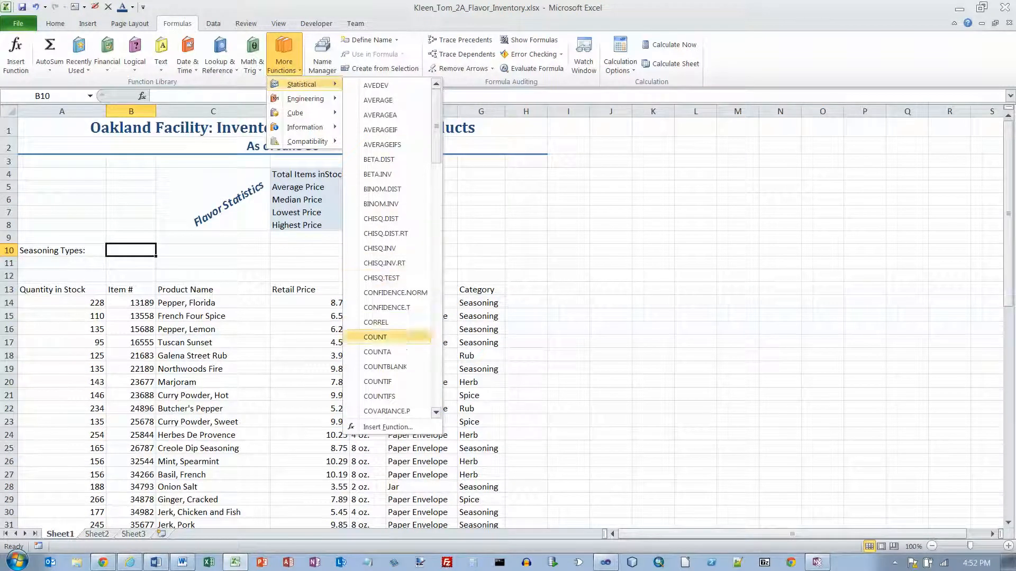
click(377, 381)
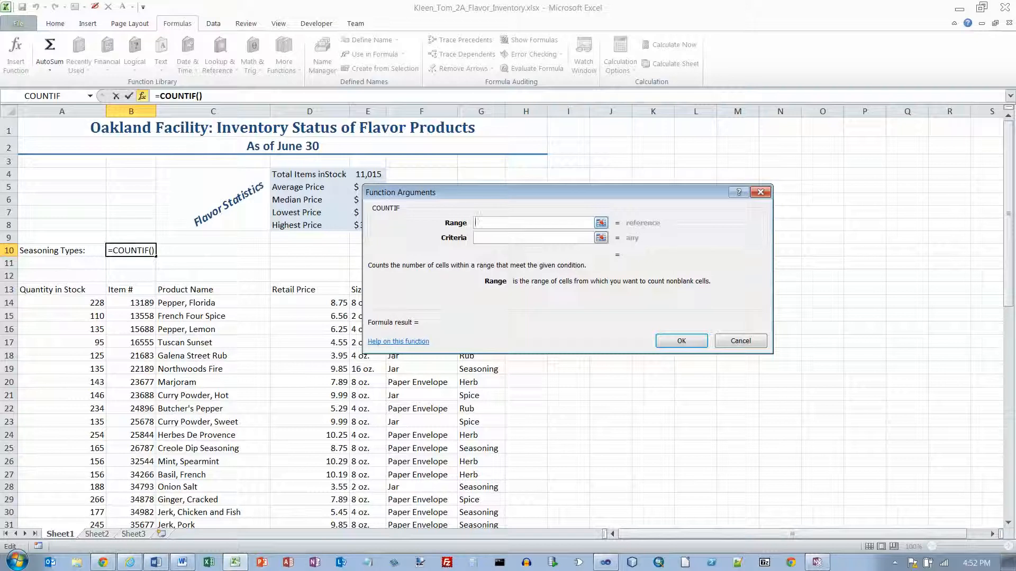
text(G1)
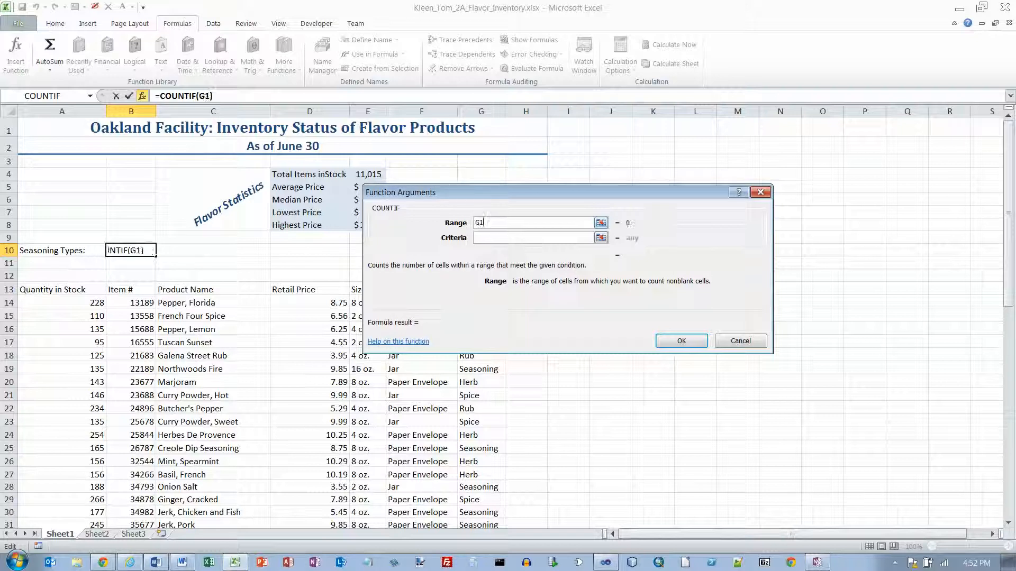
text(4:G68)
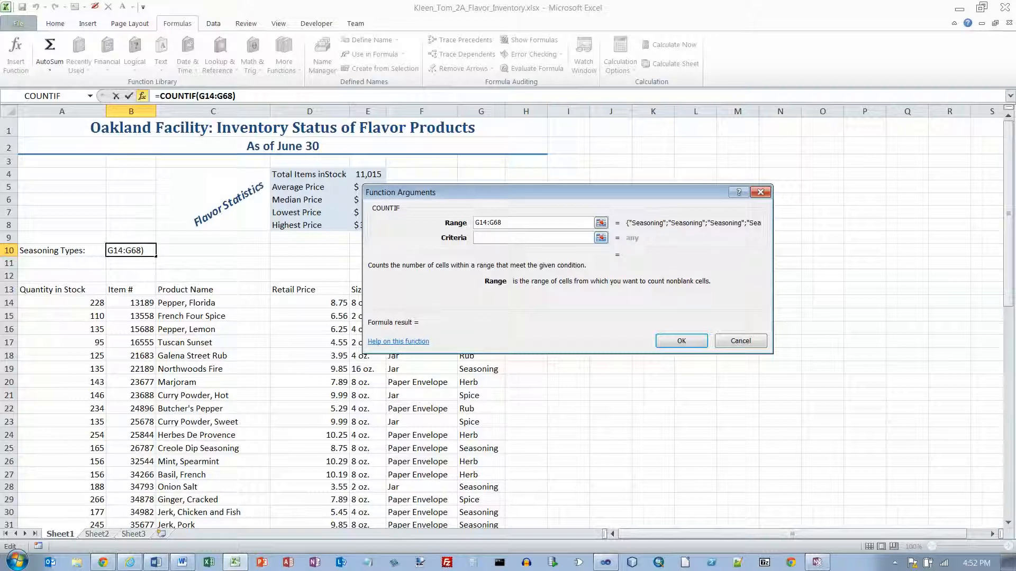
click(481, 238)
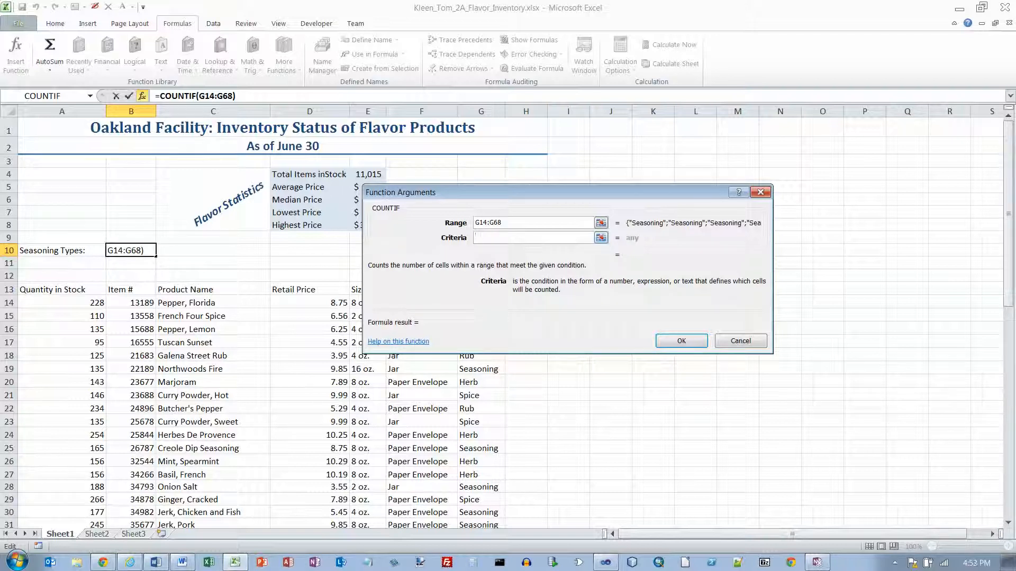
text(Seasoning)
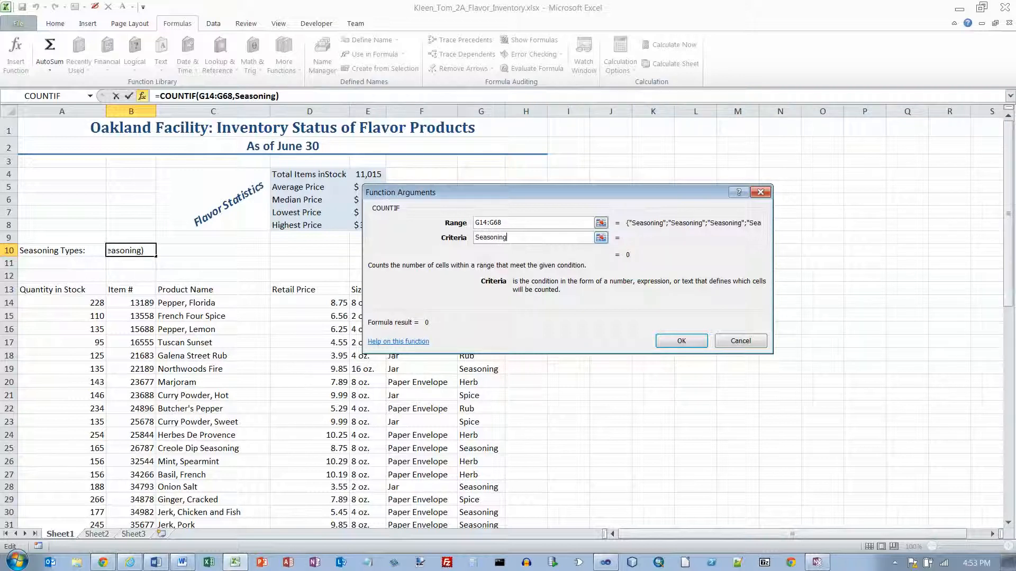
key(Return)
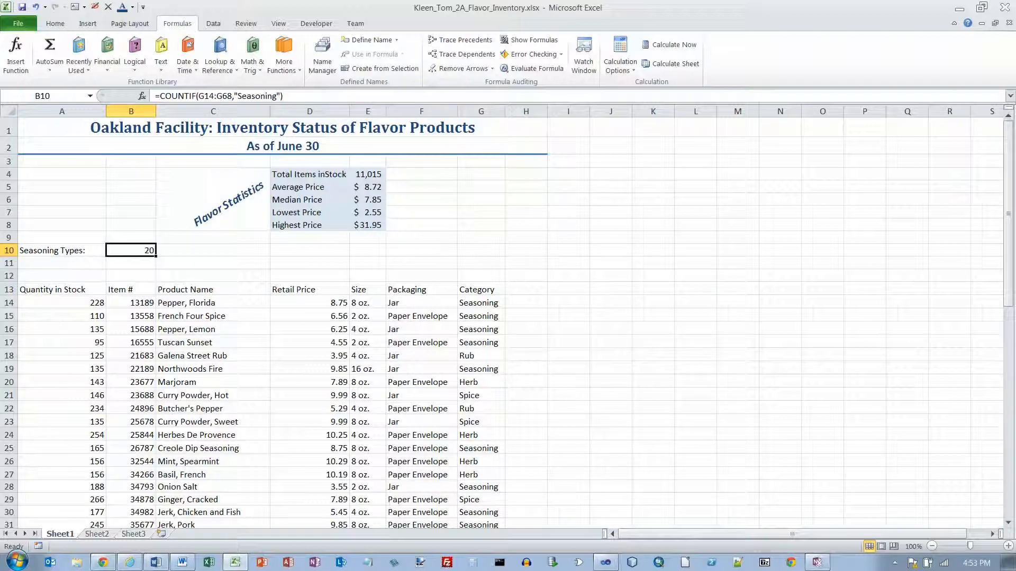
Left-align the seasoning count in cell B10
click(55, 23)
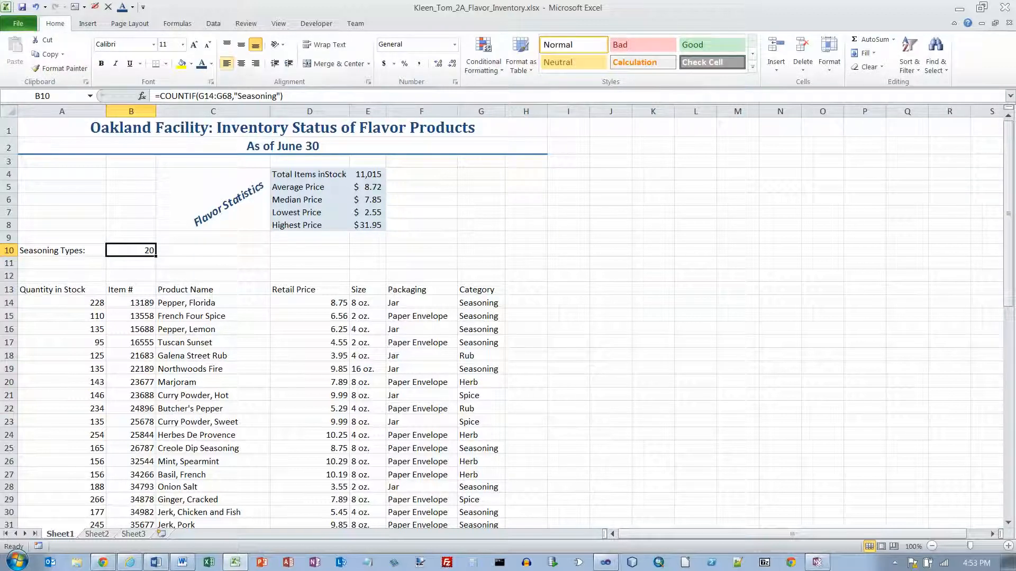
click(227, 64)
click(256, 63)
click(103, 250)
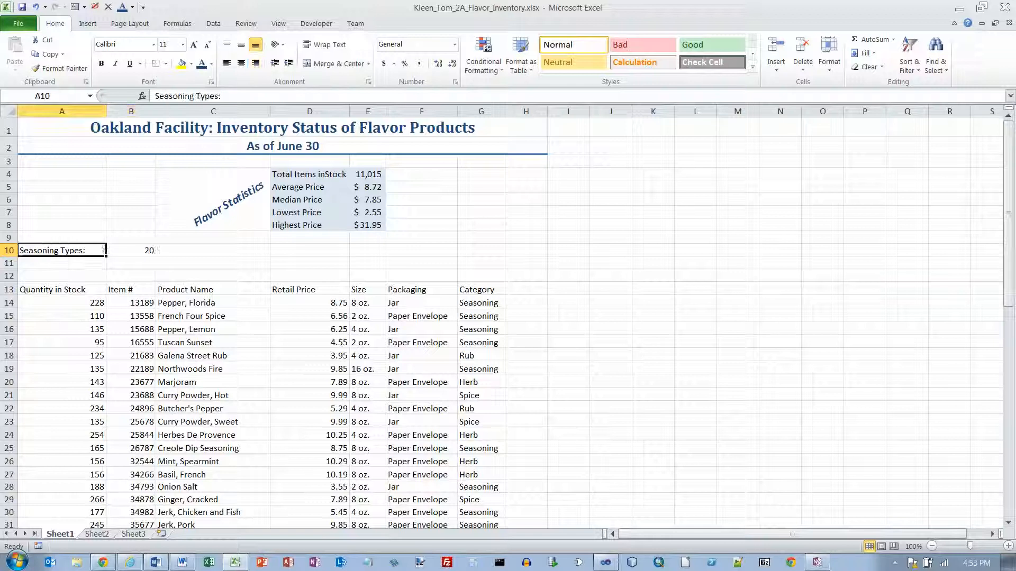
click(255, 64)
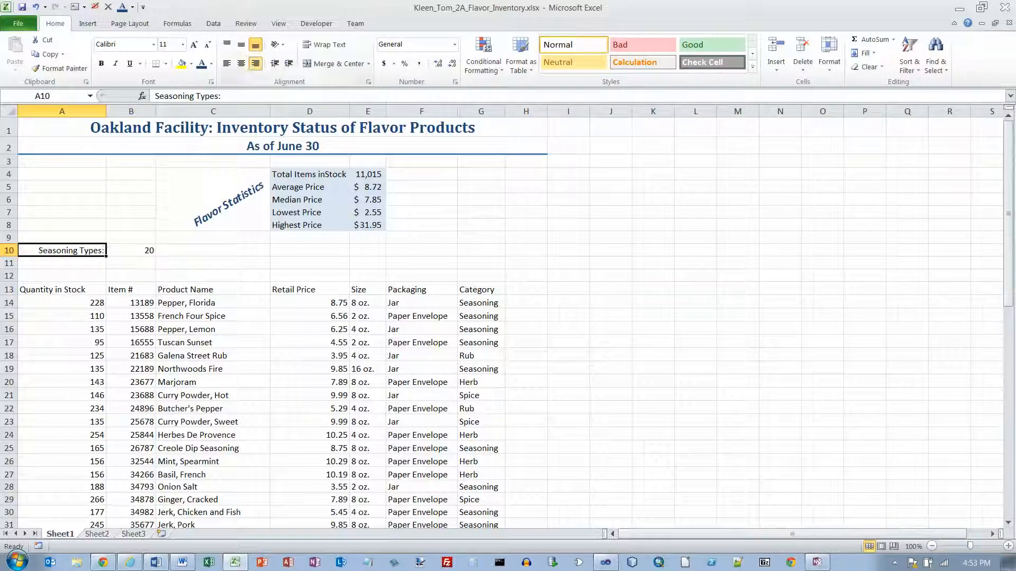
click(36, 7)
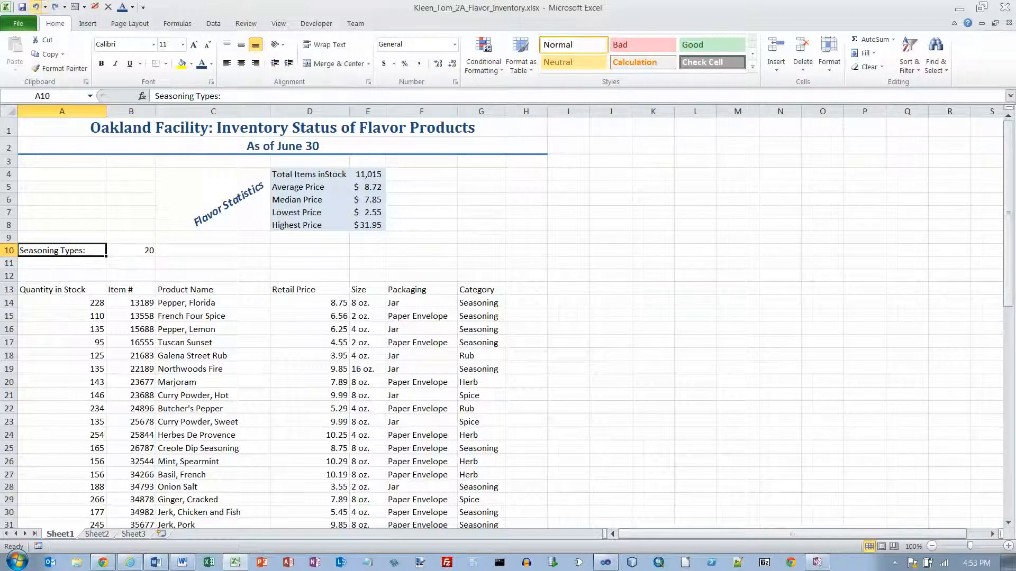
click(36, 7)
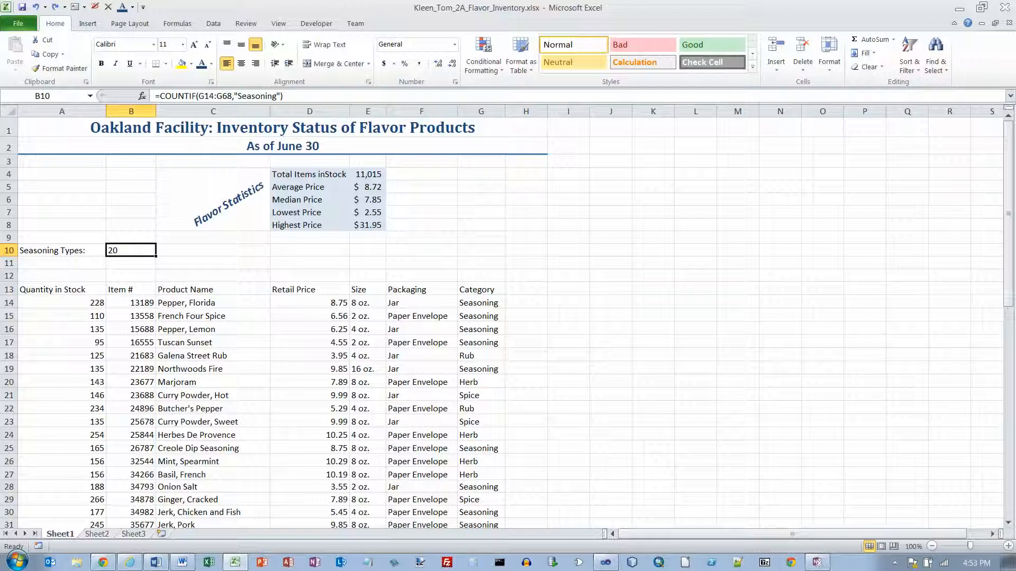